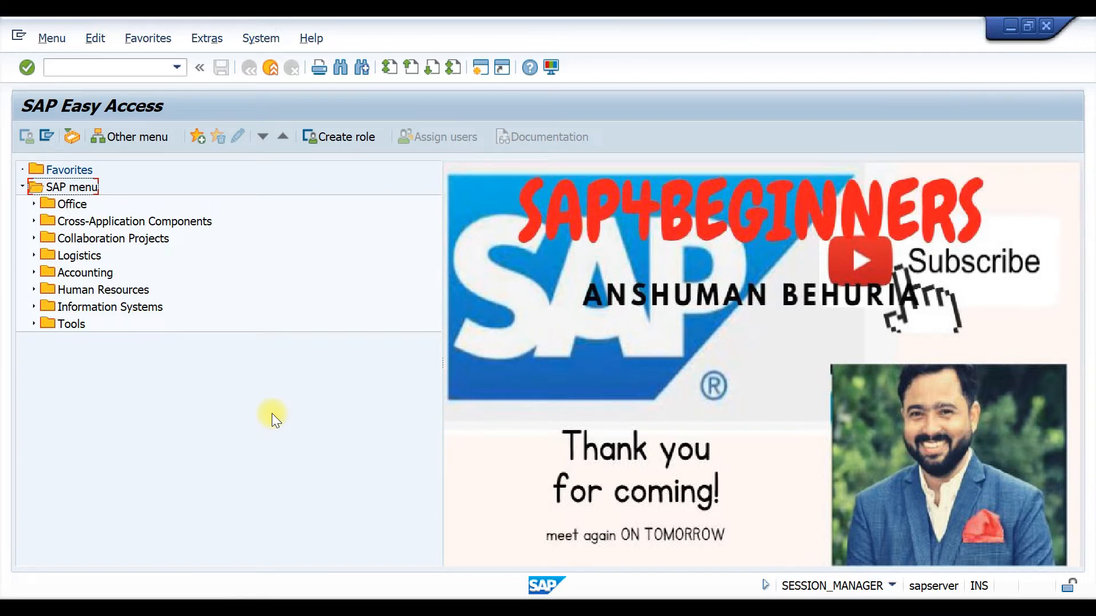
Step: Run transaction spro and display the SAP Reference IMG
{"action": "left_click", "coordinate": [107, 71]}
{"action": "type", "text": "spro"}
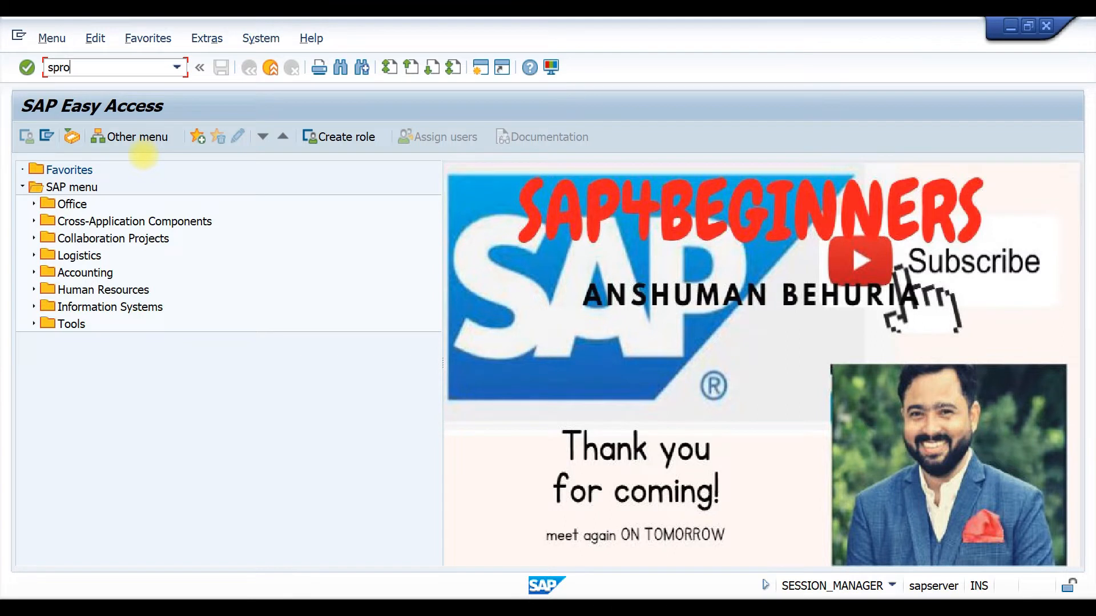
{"action": "key", "text": "Return"}
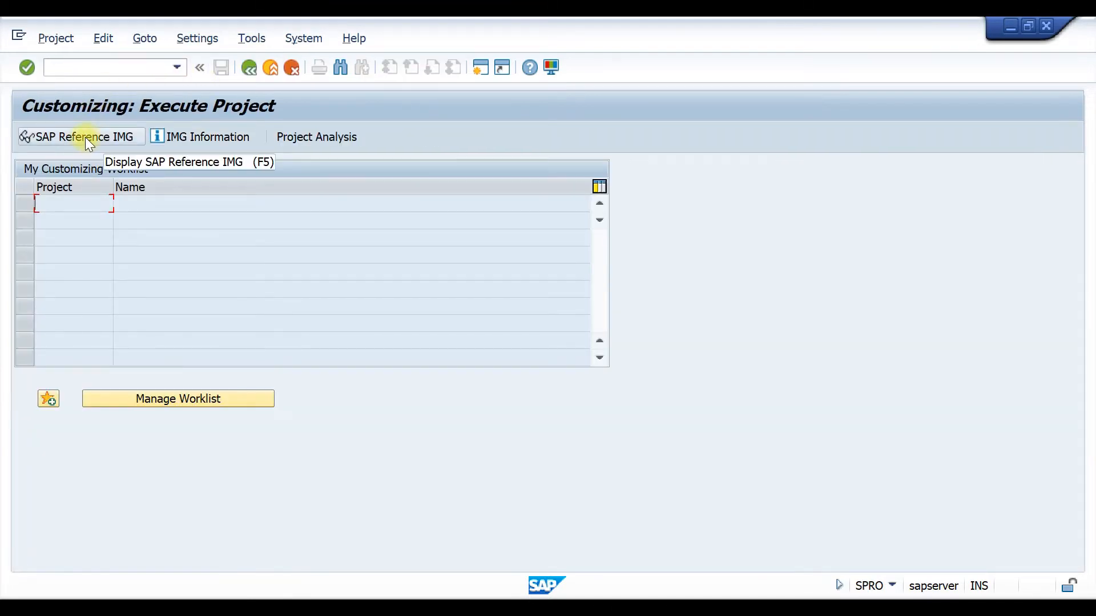
{"action": "left_click", "coordinate": [84, 137]}
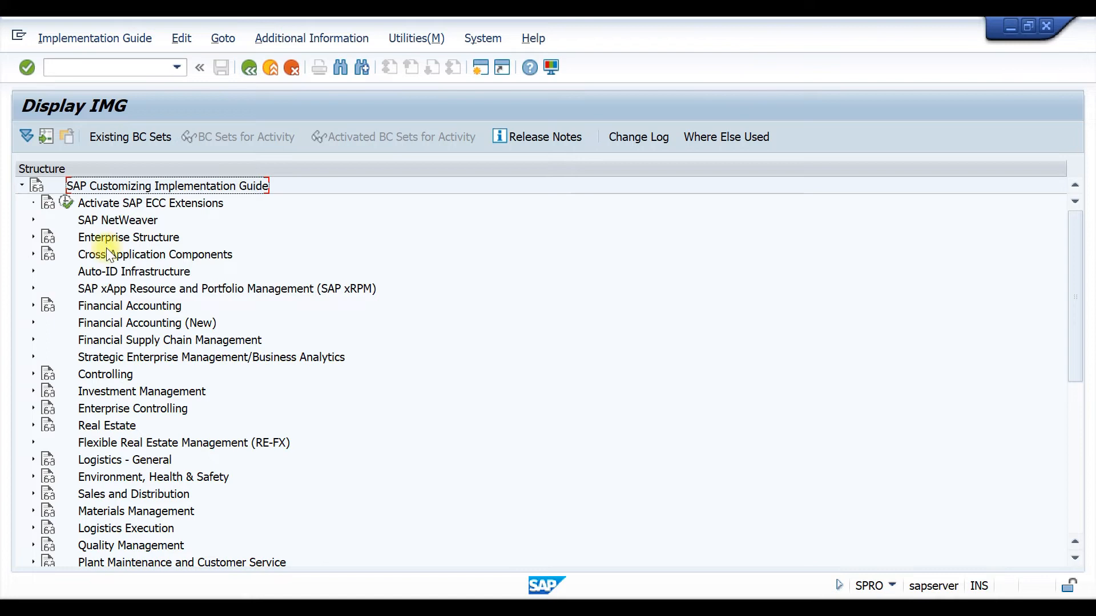
Step: Open the "Copy, delete, check plant" activity under Enterprise Structure, Definition, Logistics - General
{"action": "left_click", "coordinate": [33, 238]}
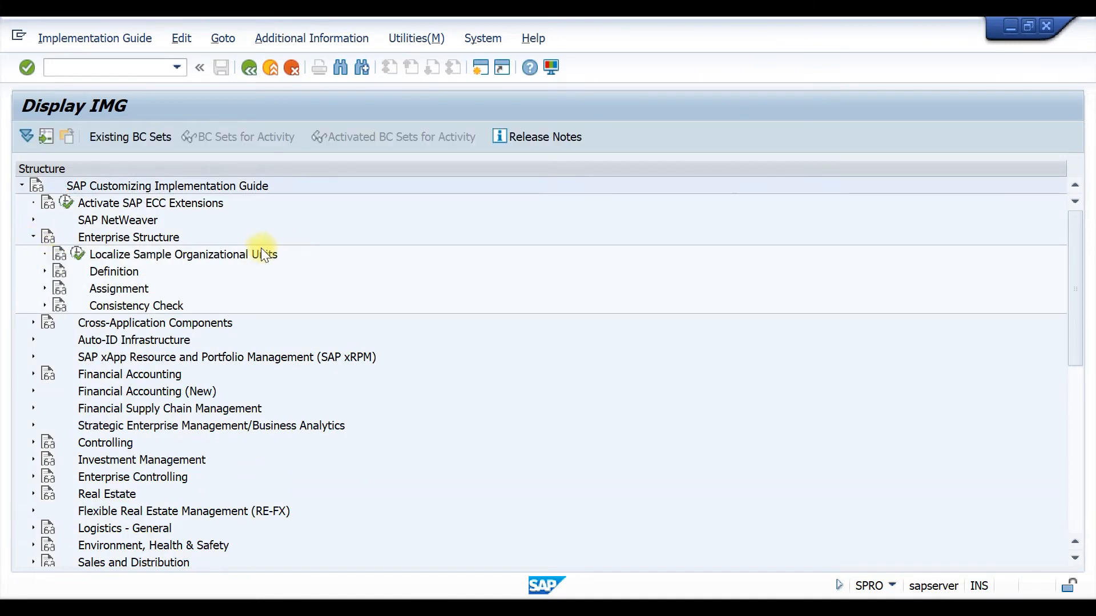
{"action": "left_click", "coordinate": [44, 272]}
{"action": "left_click", "coordinate": [56, 323]}
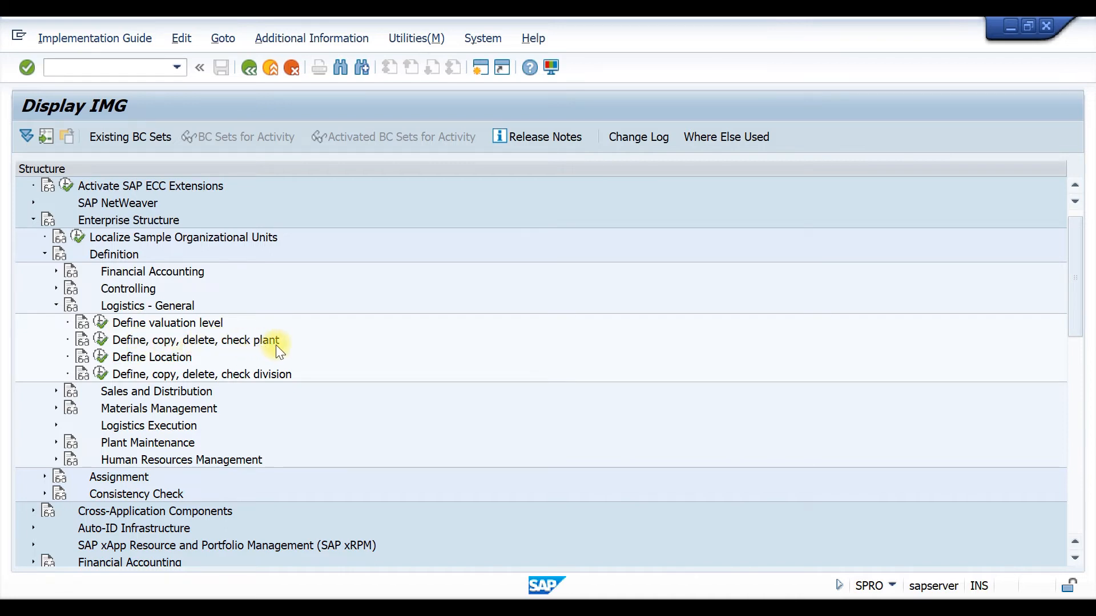
{"action": "left_click", "coordinate": [100, 341]}
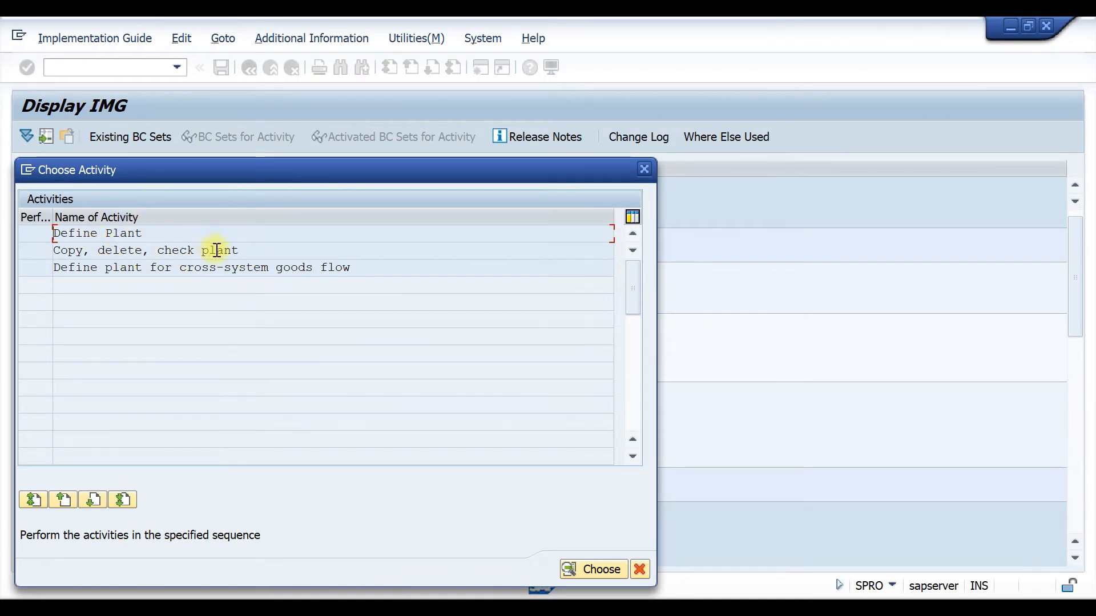
{"action": "double_click", "coordinate": [153, 250]}
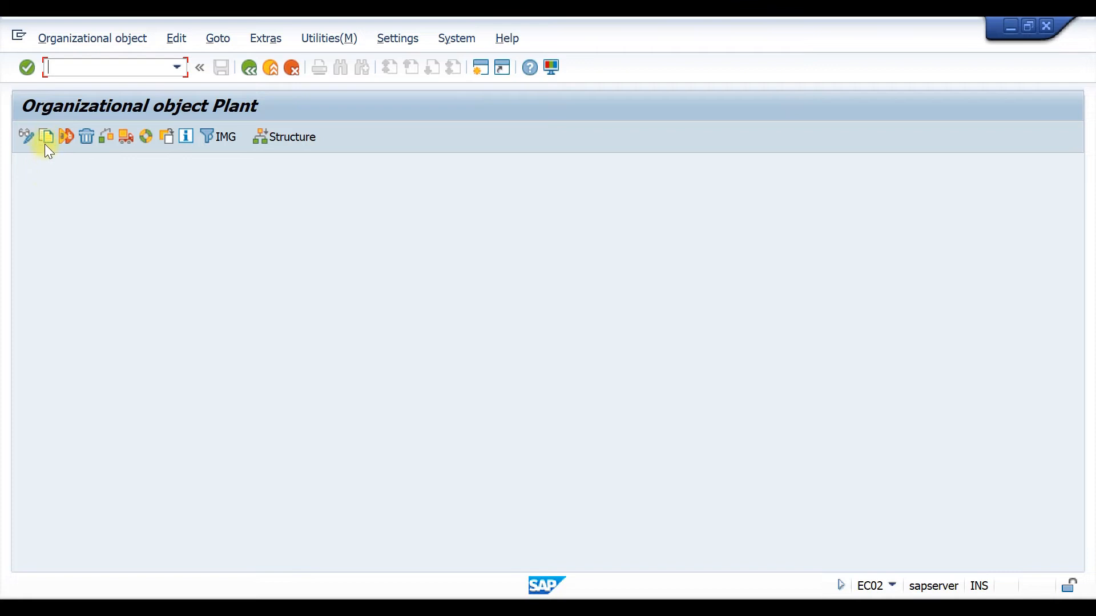
Step: Copy plant T110 to a new plant T210, accepting the prompts that follow
{"action": "left_click", "coordinate": [46, 137]}
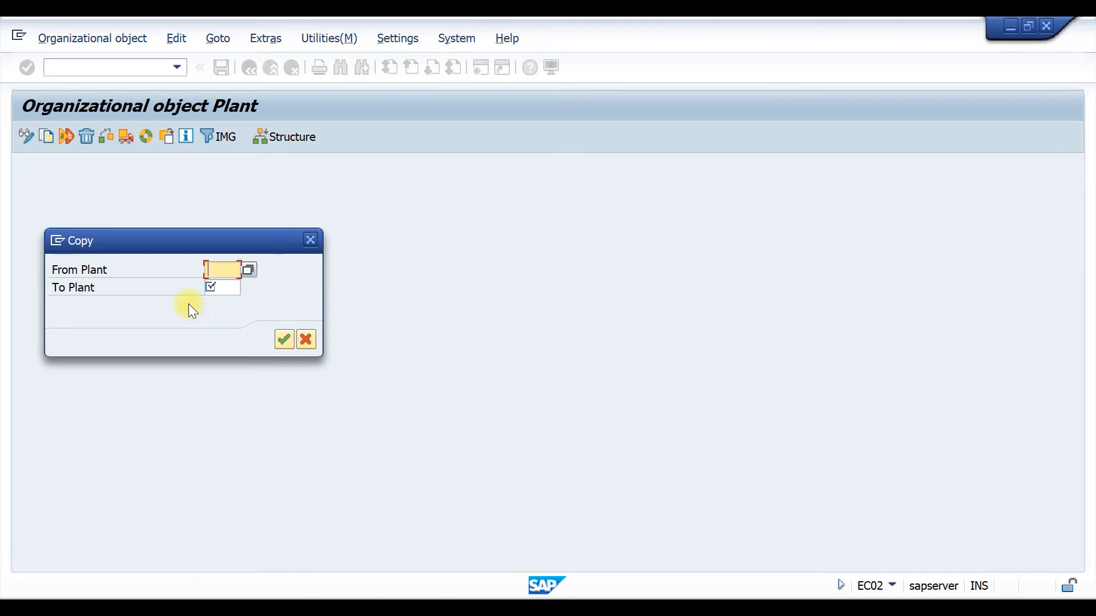
{"action": "key", "text": "space"}
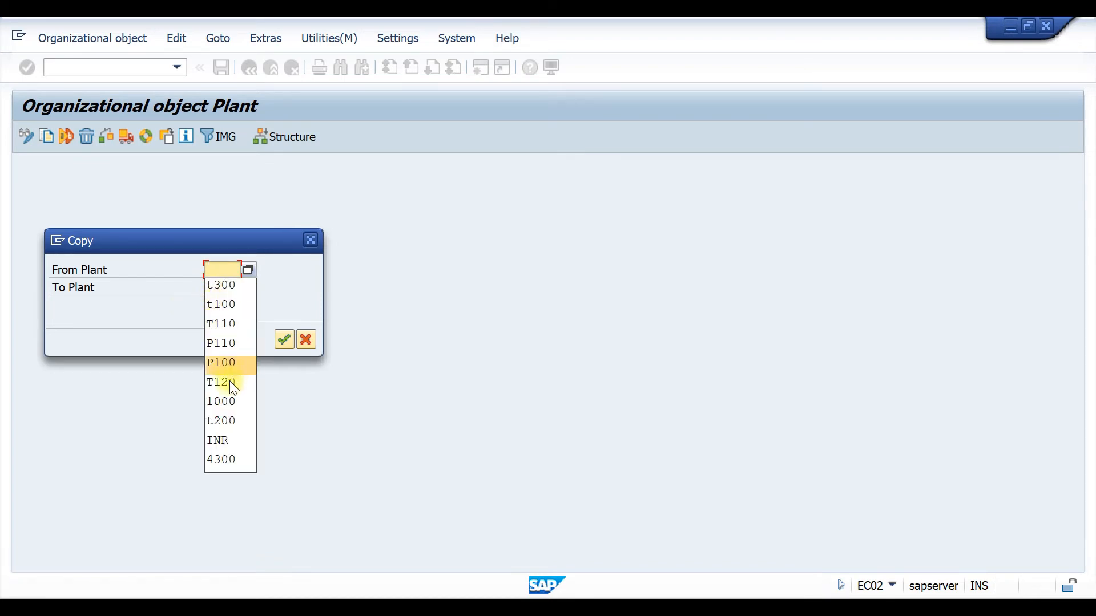
{"action": "left_click", "coordinate": [235, 323]}
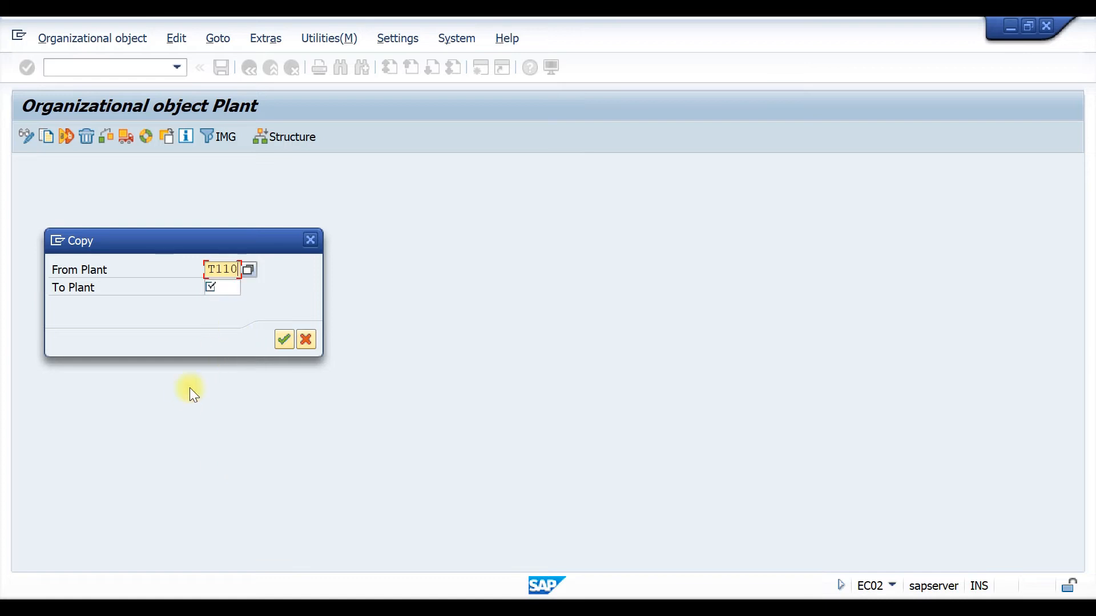
{"action": "left_click", "coordinate": [223, 285]}
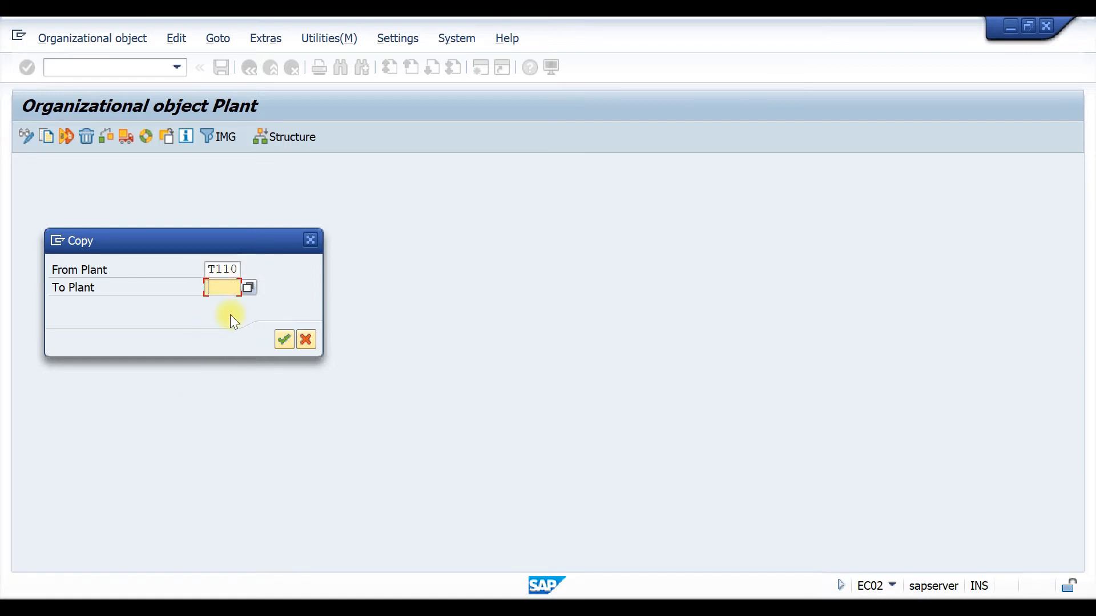
{"action": "type", "text": "t210"}
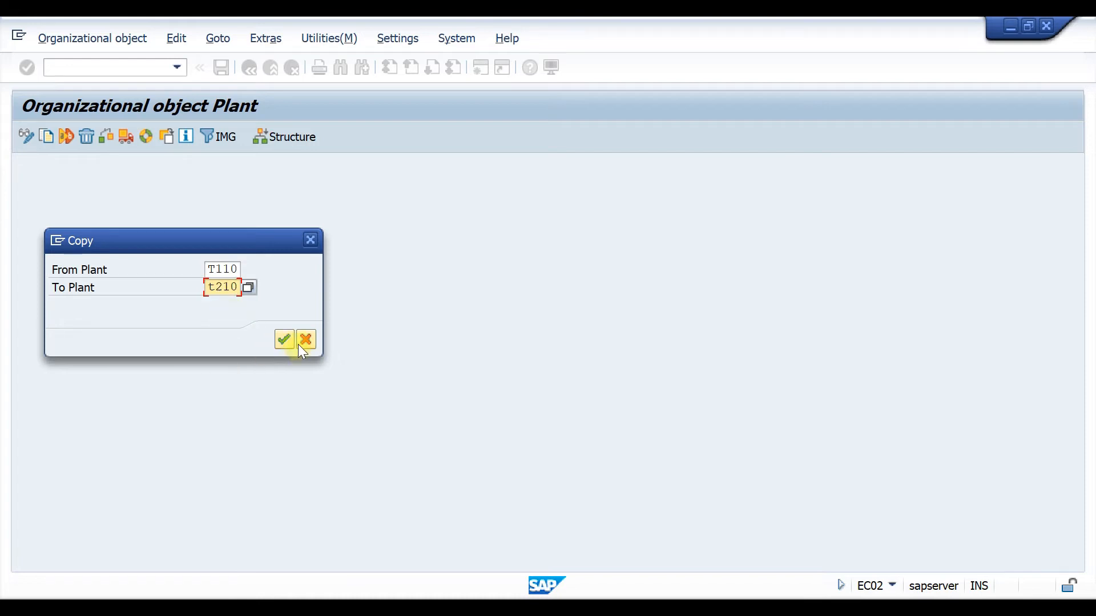
{"action": "left_click", "coordinate": [283, 340]}
{"action": "left_click", "coordinate": [617, 534]}
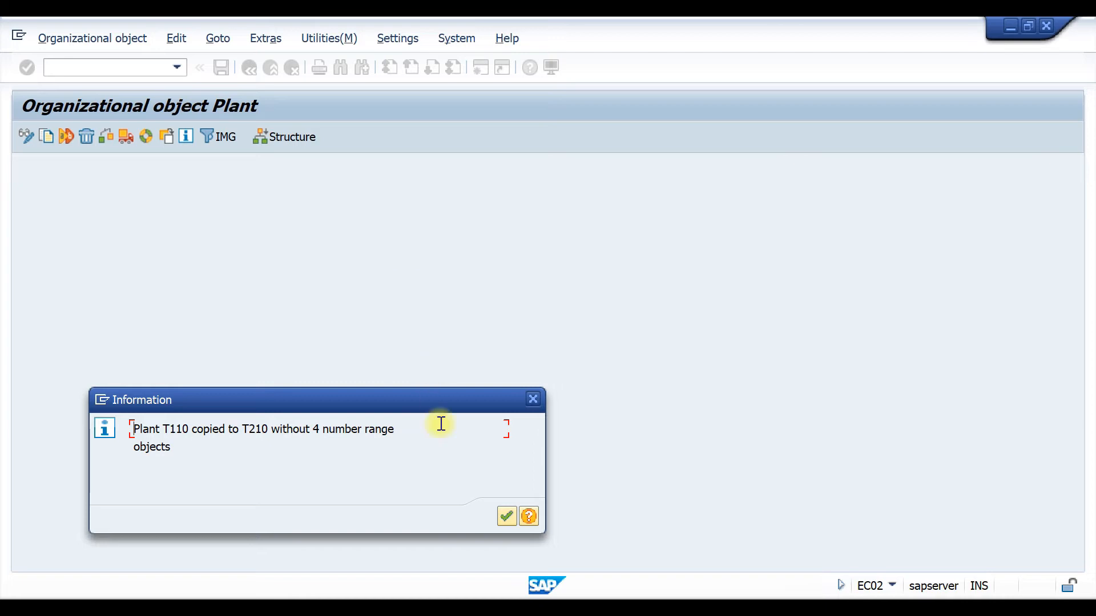
{"action": "left_click", "coordinate": [506, 517]}
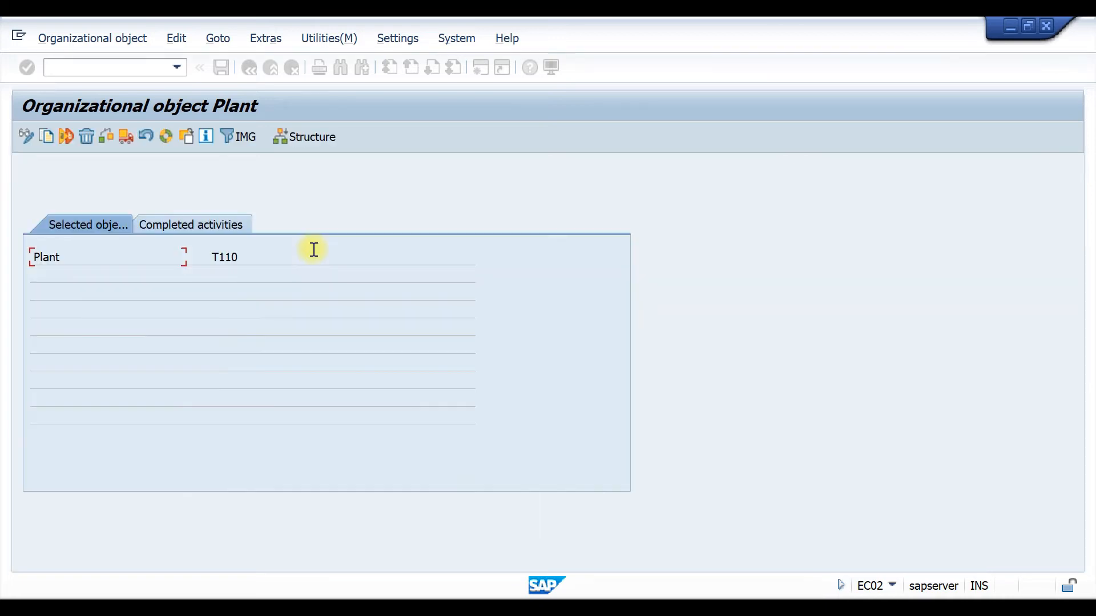
Step: Check the source and target plants in the completed activities of the copy
{"action": "left_click", "coordinate": [194, 225]}
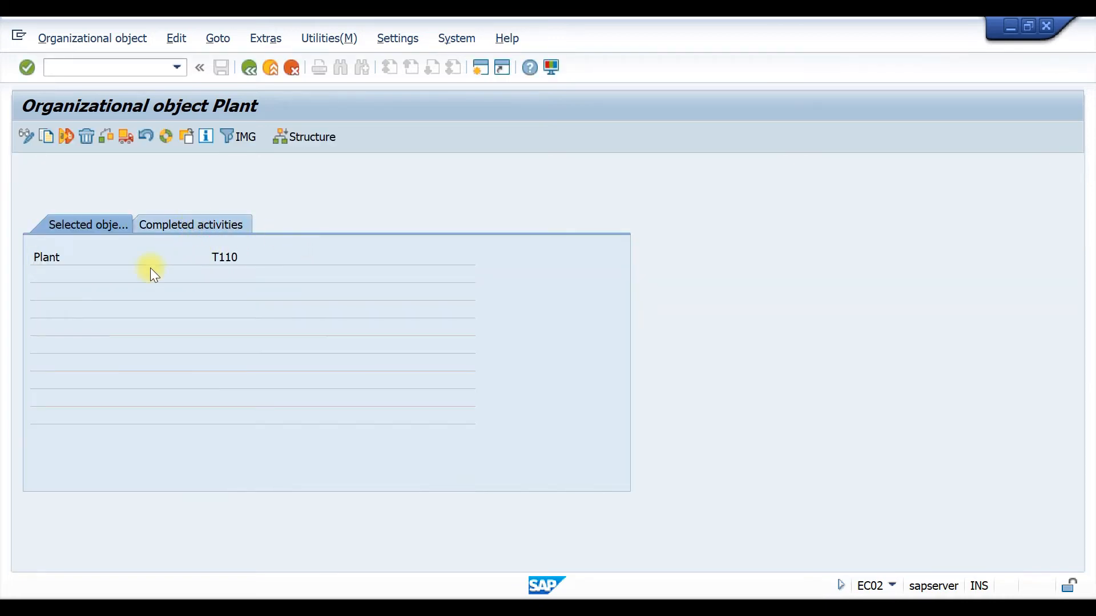
{"action": "left_click_drag", "start_coordinate": [115, 311], "coordinate": [91, 311]}
{"action": "left_click_drag", "start_coordinate": [195, 311], "coordinate": [172, 312]}
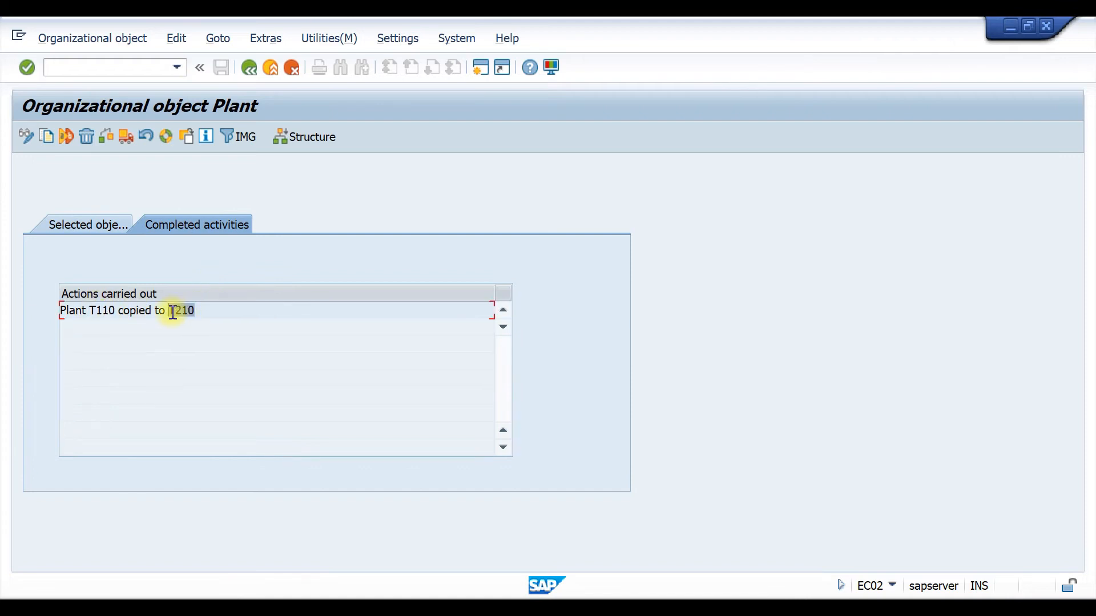
{"action": "left_click", "coordinate": [114, 312]}
{"action": "left_click_drag", "start_coordinate": [114, 312], "coordinate": [89, 311]}
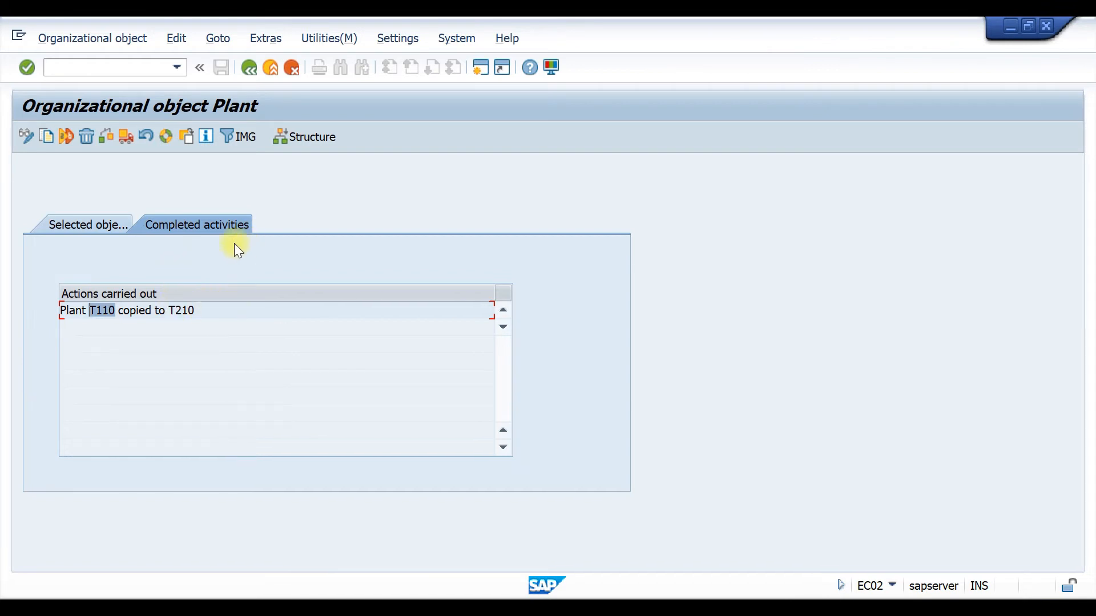
Step: Return to the activity selection, open Define Plant and position the plant list at T210
{"action": "left_click", "coordinate": [250, 68]}
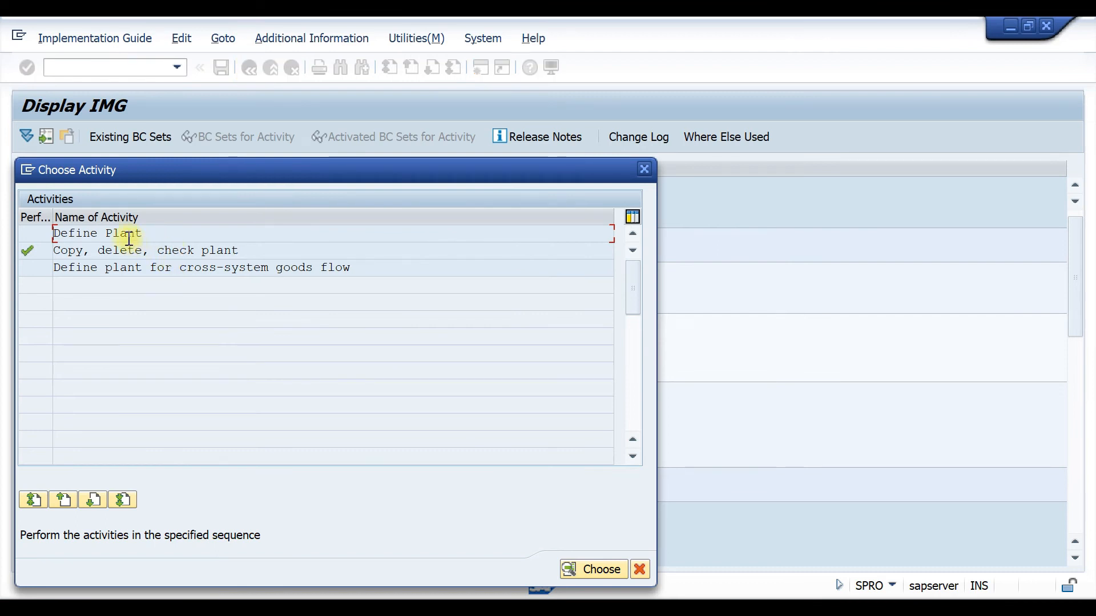
{"action": "double_click", "coordinate": [119, 234]}
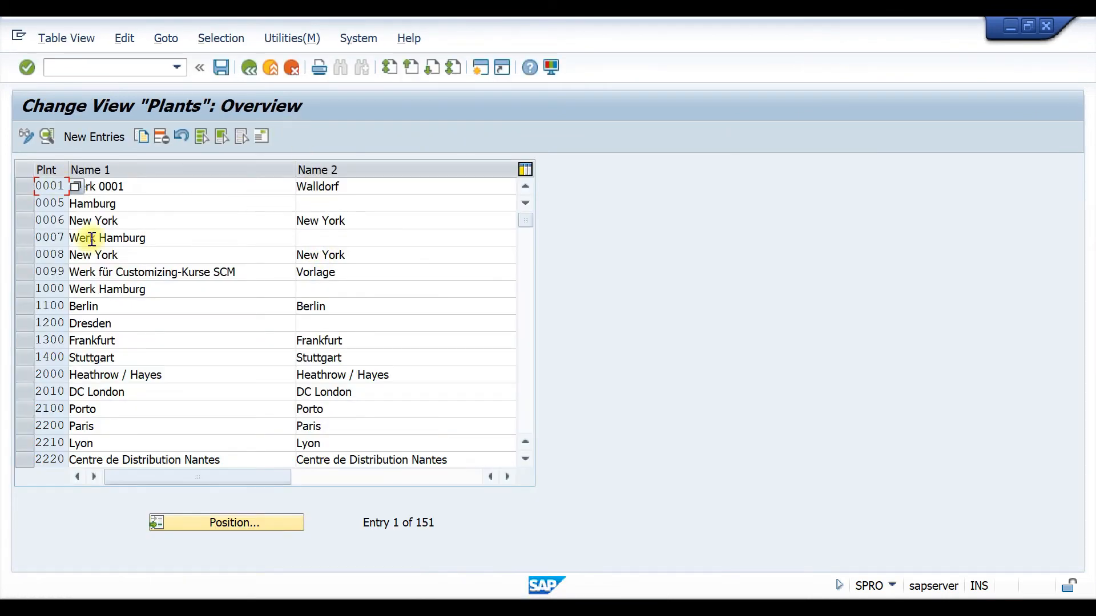
{"action": "left_click", "coordinate": [208, 526]}
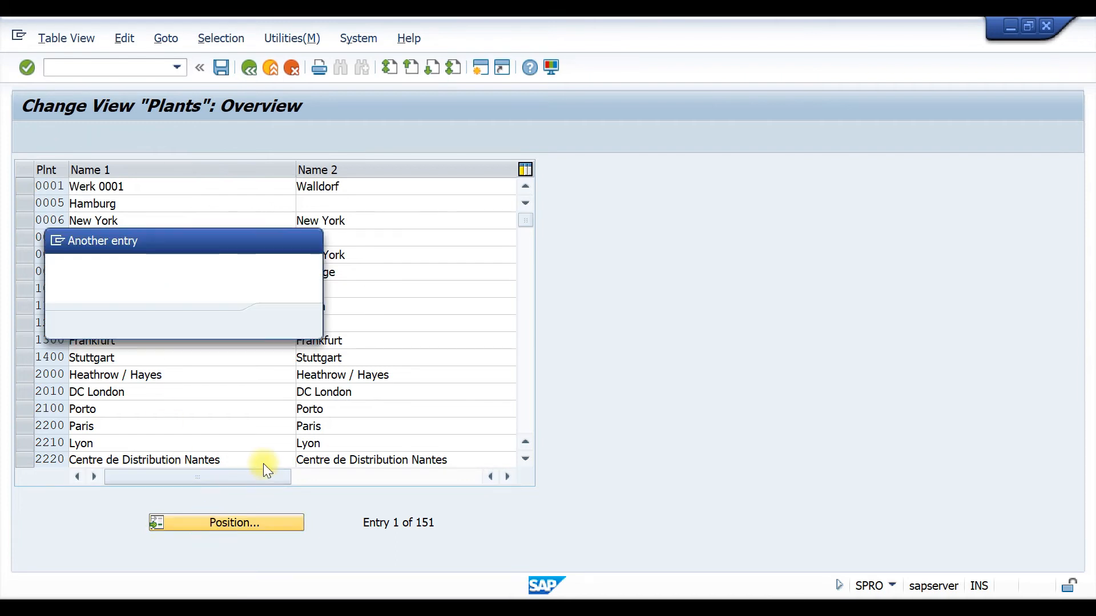
{"action": "type", "text": "t210"}
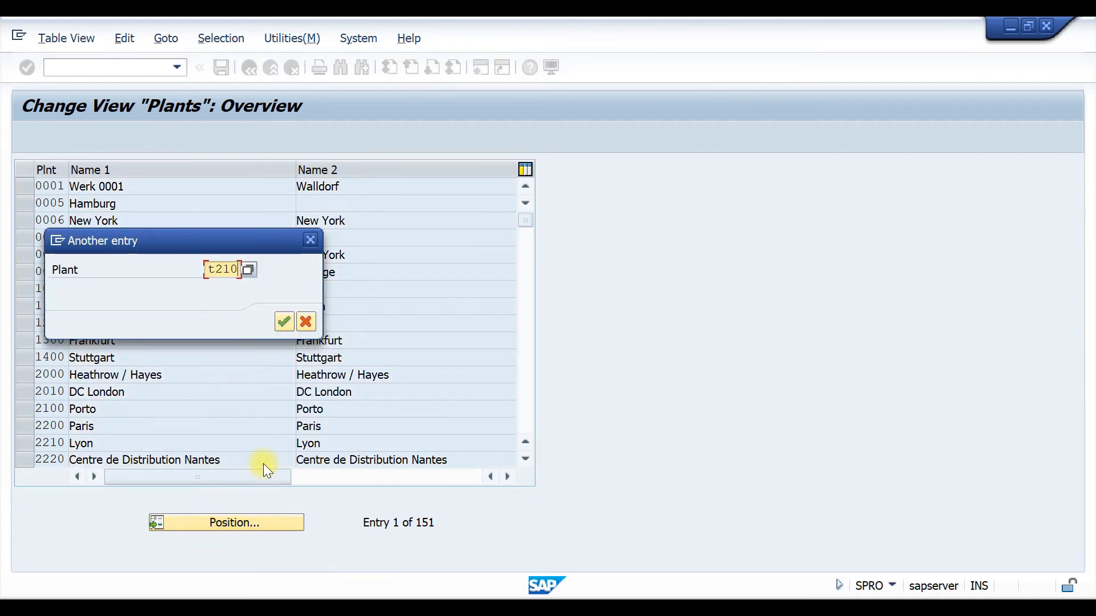
{"action": "key", "text": "Return"}
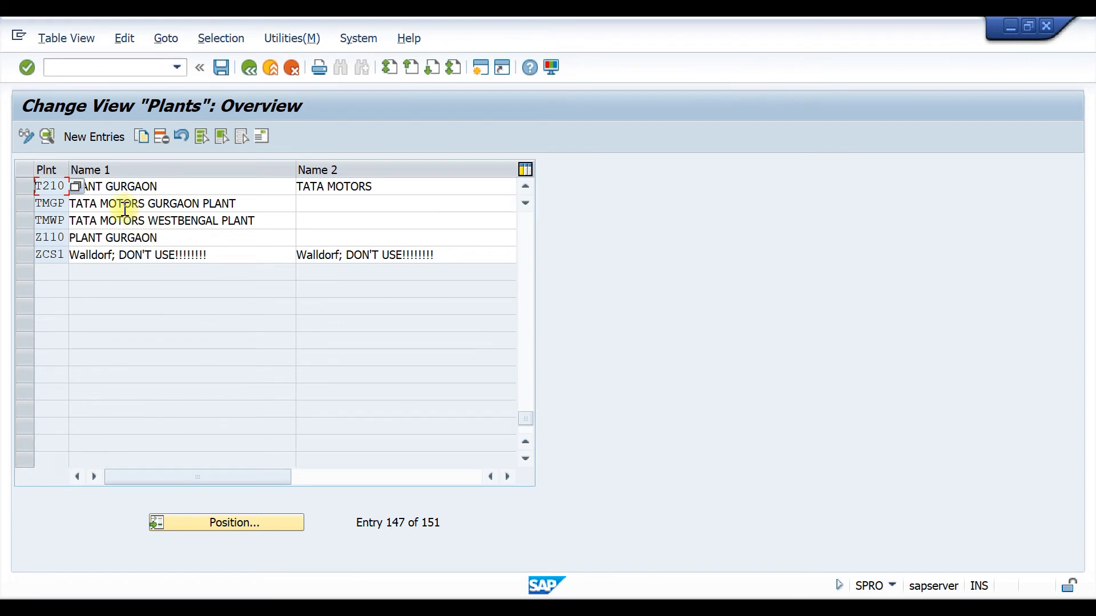
Step: Change Name 1 of plant T210 to "PLANT tata nagar"
{"action": "left_click", "coordinate": [171, 186]}
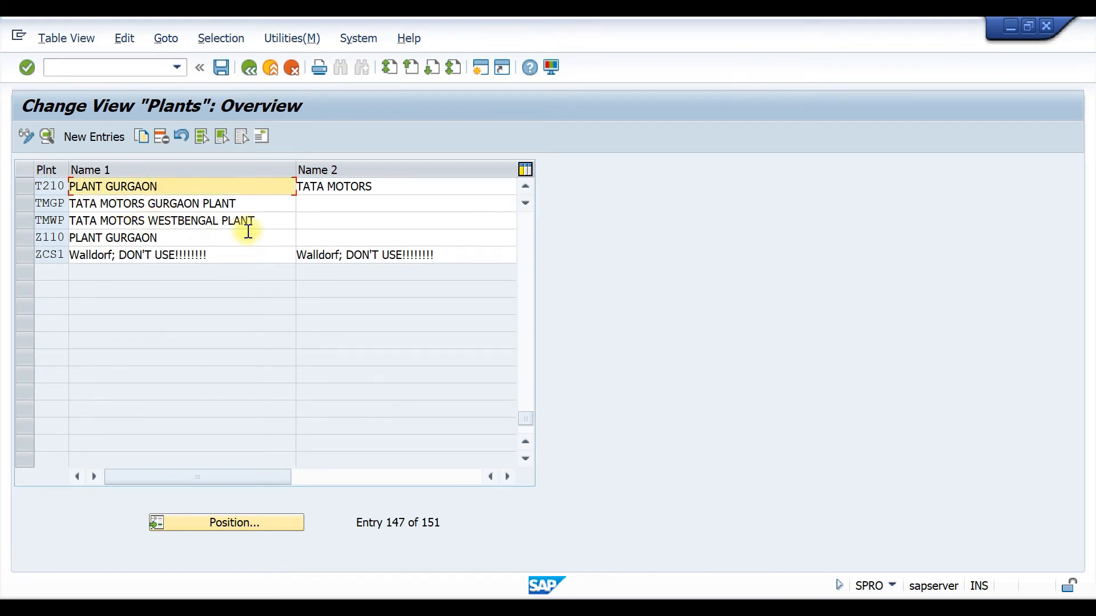
{"action": "key", "text": "BackSpace"}
{"action": "key", "text": "BackSpace"}
{"action": "key", "text": "BackSpace"}
{"action": "key", "text": "BackSpace"}
{"action": "key", "text": "BackSpace"}
{"action": "key", "text": "BackSpace"}
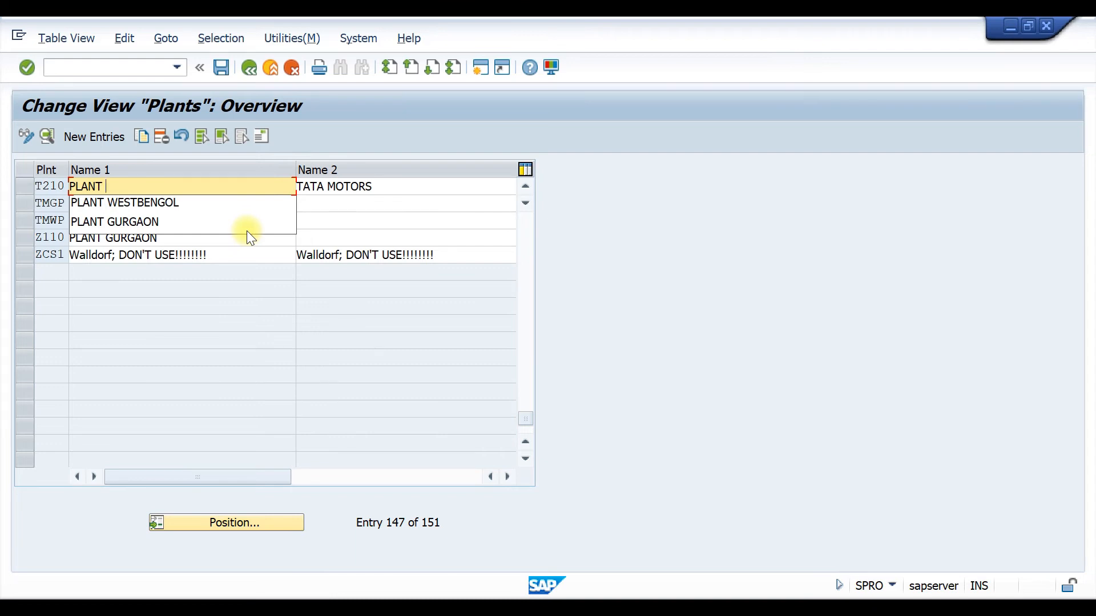
{"action": "type", "text": "tata nagar"}
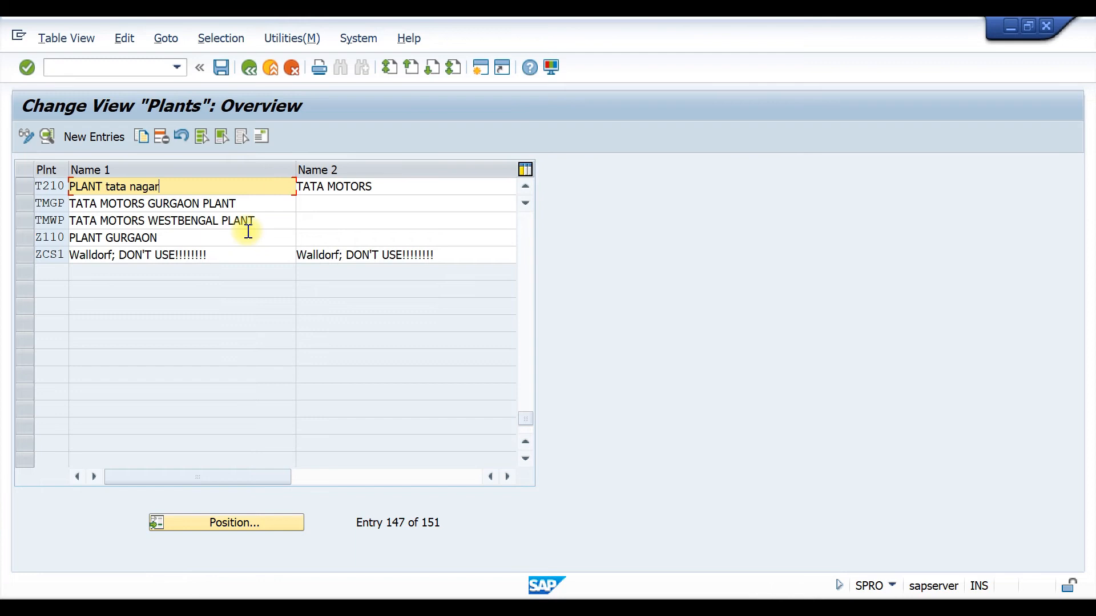
Step: Change Name 2 of plant T210 to "TATA steel"
{"action": "left_click", "coordinate": [405, 187]}
{"action": "key", "text": "BackSpace"}
{"action": "key", "text": "BackSpace"}
{"action": "key", "text": "BackSpace"}
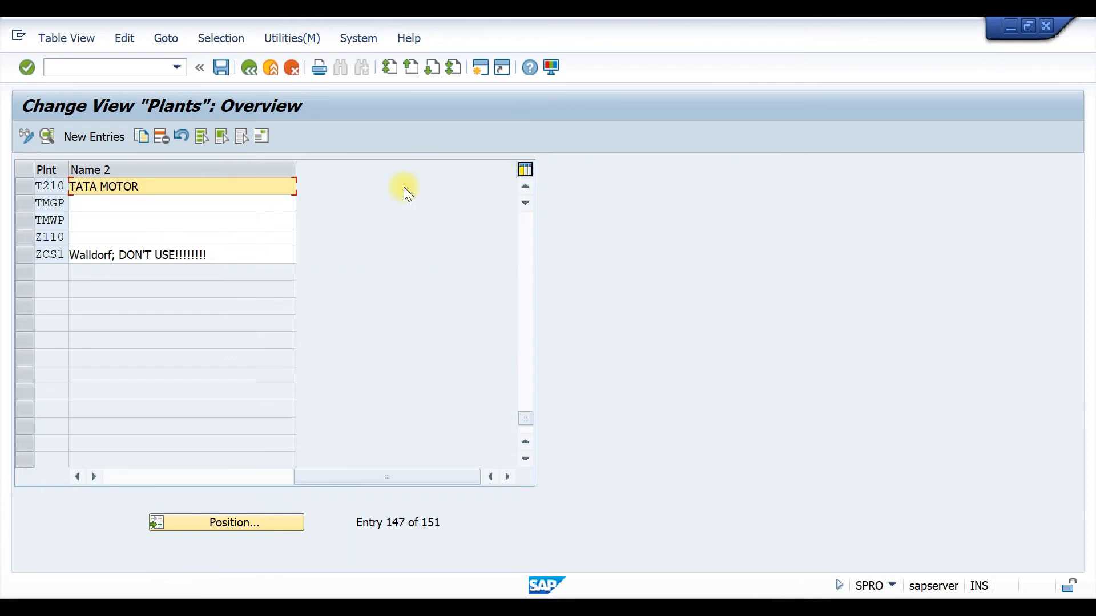
{"action": "key", "text": "BackSpace"}
{"action": "key", "text": "BackSpace"}
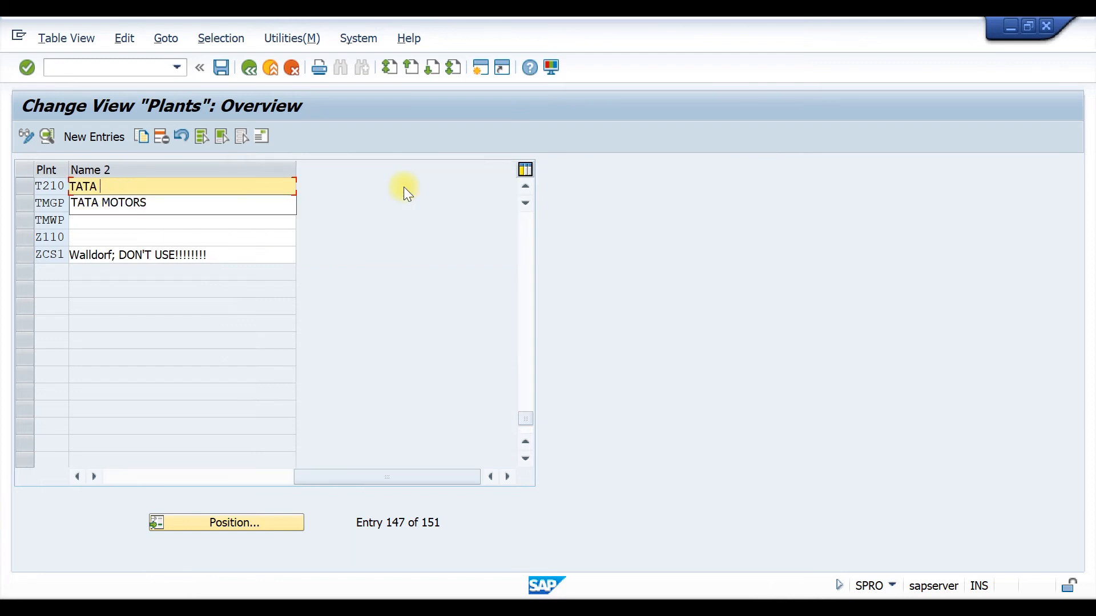
{"action": "type", "text": "steel"}
{"action": "key", "text": "Return"}
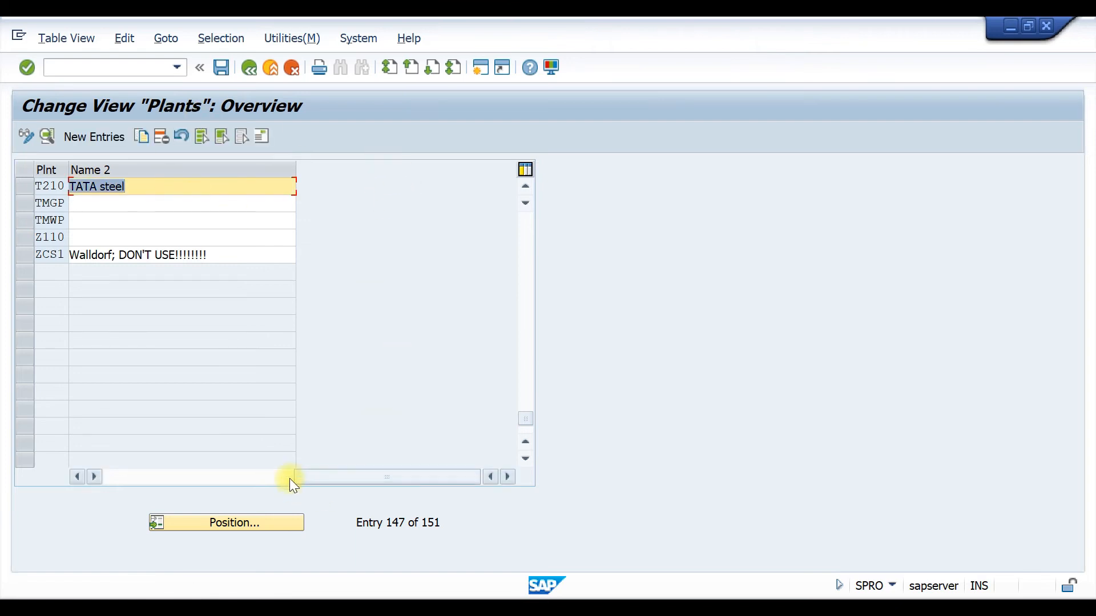
{"action": "left_click_drag", "start_coordinate": [309, 475], "coordinate": [80, 477]}
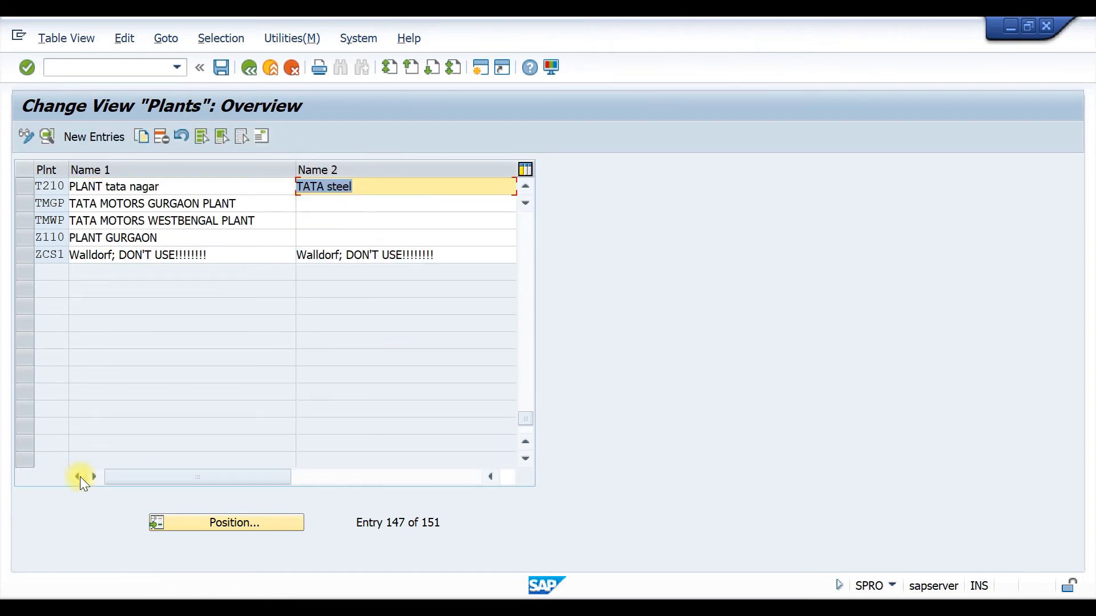
Step: Open the address details of plant T210 and clear the first search term
{"action": "left_click", "coordinate": [29, 188]}
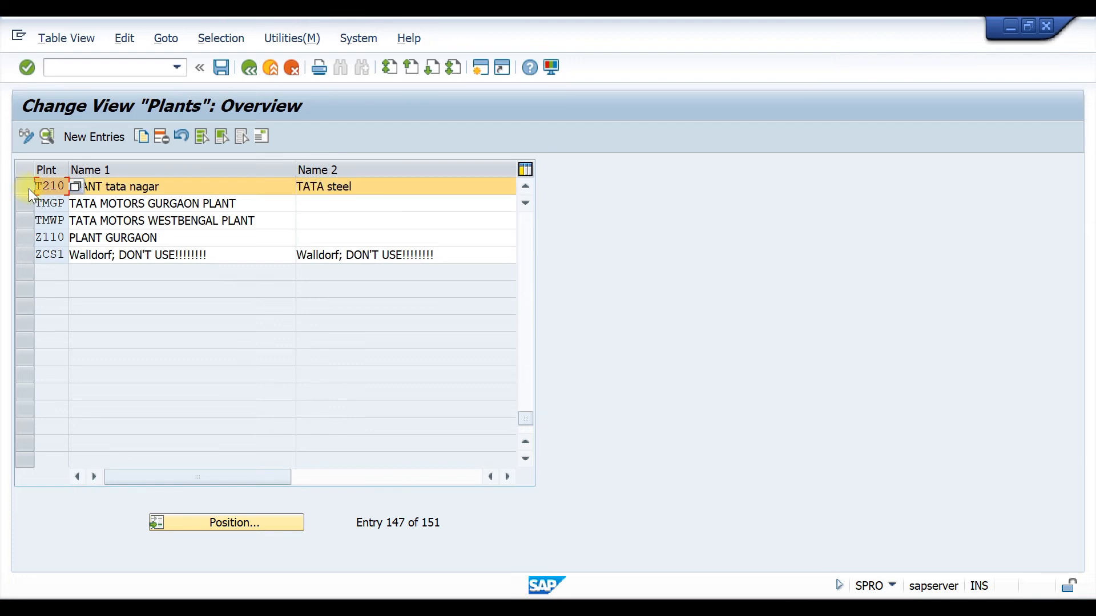
{"action": "left_click", "coordinate": [261, 136]}
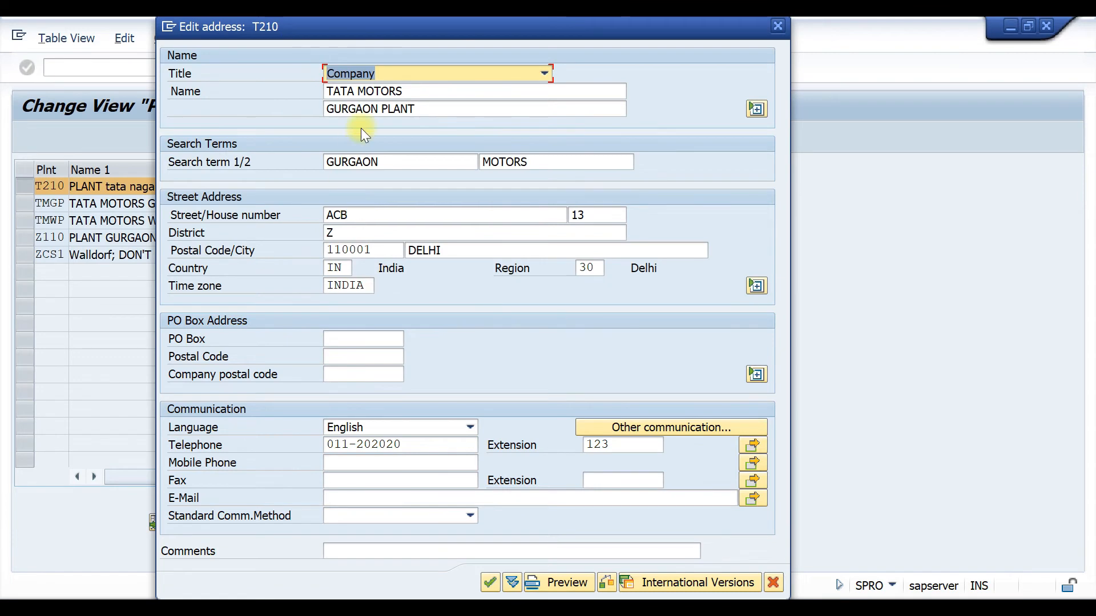
{"action": "left_click", "coordinate": [425, 164]}
{"action": "key", "text": "BackSpace"}
{"action": "key", "text": "BackSpace"}
{"action": "key", "text": "BackSpace"}
{"action": "key", "text": "BackSpace"}
{"action": "key", "text": "BackSpace"}
{"action": "key", "text": "BackSpace"}
{"action": "key", "text": "BackSpace"}
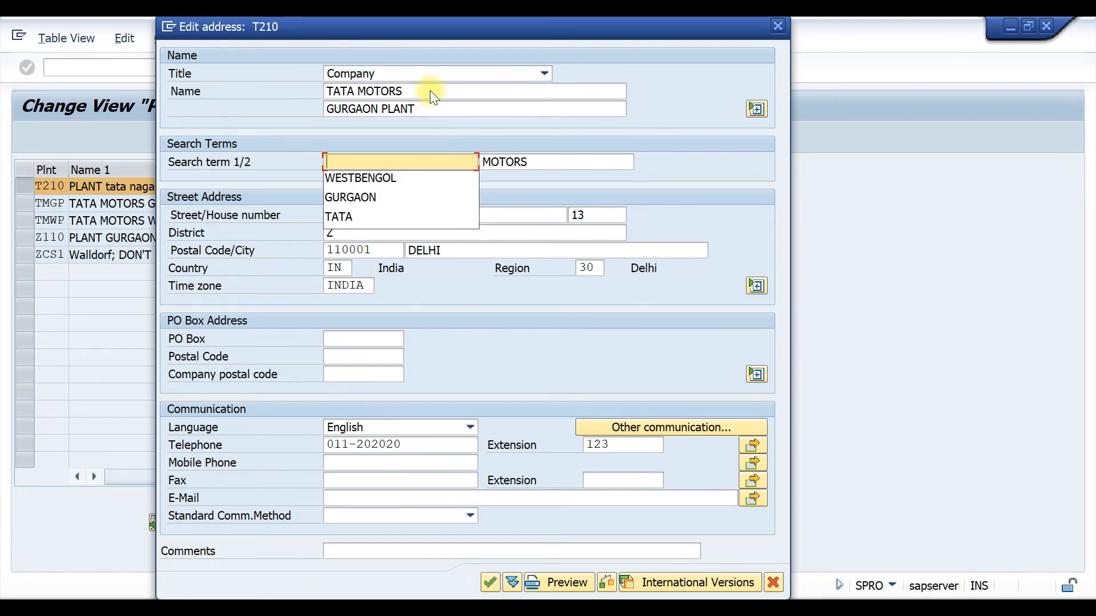
Step: Change the first name line of the T210 address to "TATA steel"
{"action": "left_click", "coordinate": [411, 92]}
{"action": "key", "text": "BackSpace"}
{"action": "key", "text": "BackSpace"}
{"action": "key", "text": "BackSpace"}
{"action": "key", "text": "BackSpace"}
{"action": "key", "text": "BackSpace"}
{"action": "key", "text": "BackSpace"}
{"action": "key", "text": "BackSpace"}
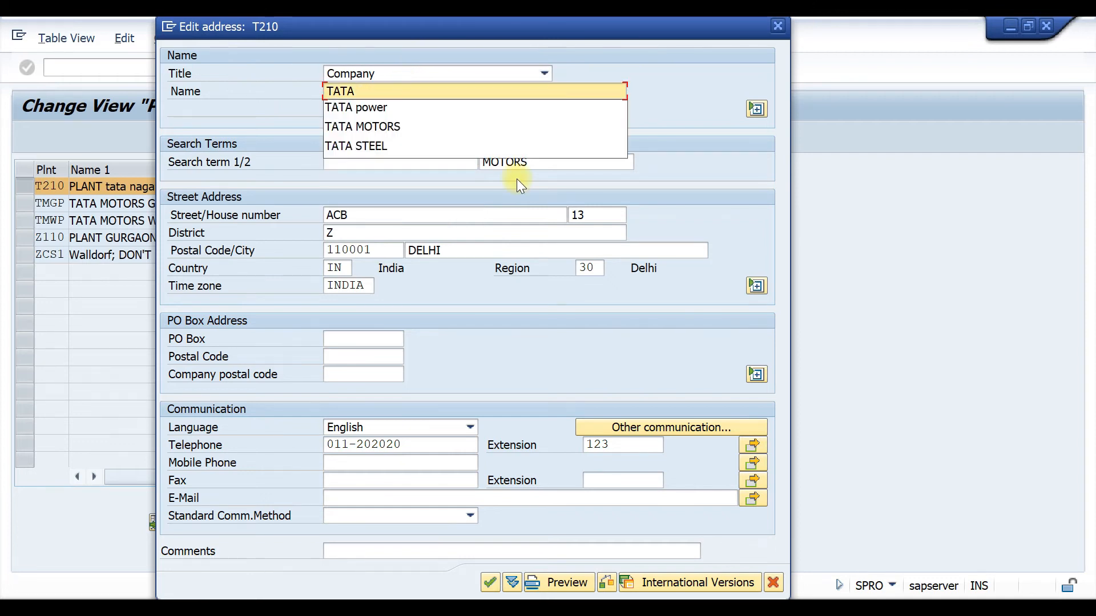
{"action": "type", "text": "steel"}
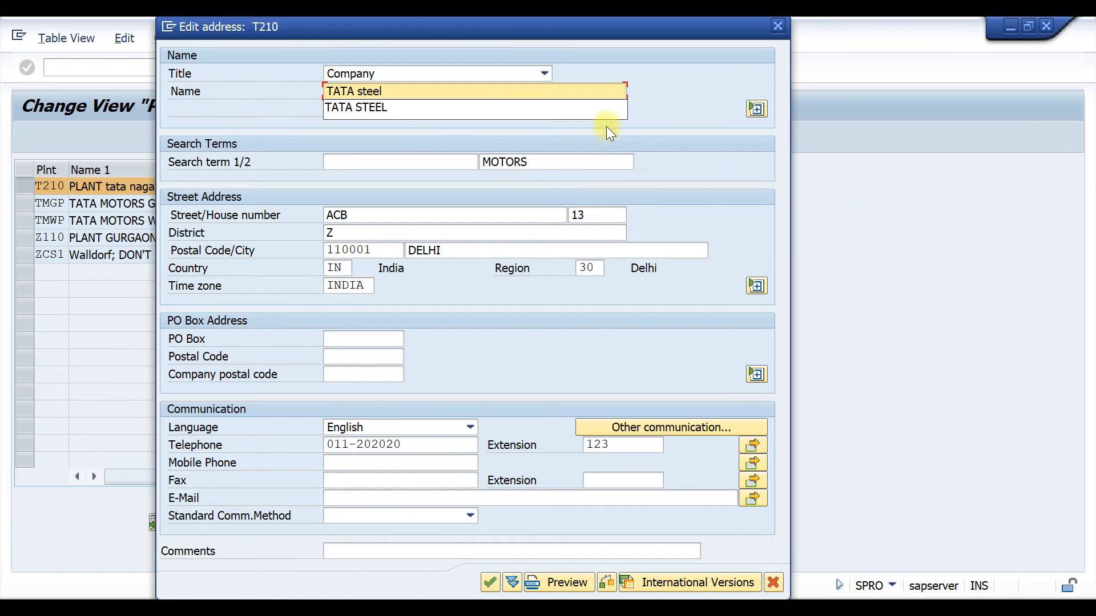
{"action": "left_click", "coordinate": [672, 105]}
Step: Replace the second name line of the T210 address with "tata nagar plant"
{"action": "left_click", "coordinate": [492, 110]}
{"action": "key", "text": "BackSpace"}
{"action": "key", "text": "BackSpace"}
{"action": "key", "text": "BackSpace"}
{"action": "key", "text": "BackSpace"}
{"action": "key", "text": "BackSpace"}
{"action": "key", "text": "BackSpace"}
{"action": "key", "text": "BackSpace"}
{"action": "key", "text": "BackSpace"}
{"action": "key", "text": "BackSpace"}
{"action": "key", "text": "BackSpace"}
{"action": "key", "text": "BackSpace"}
{"action": "type", "text": "tata nagar plant"}
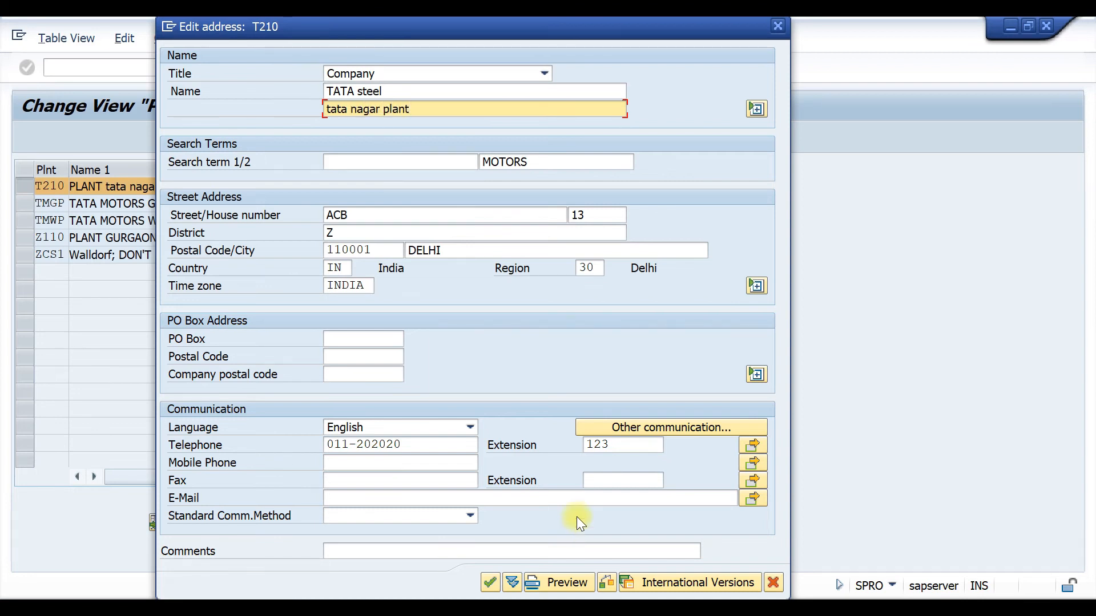
Step: Set the first search term of the T210 address to "tatanagar"
{"action": "left_click", "coordinate": [449, 160]}
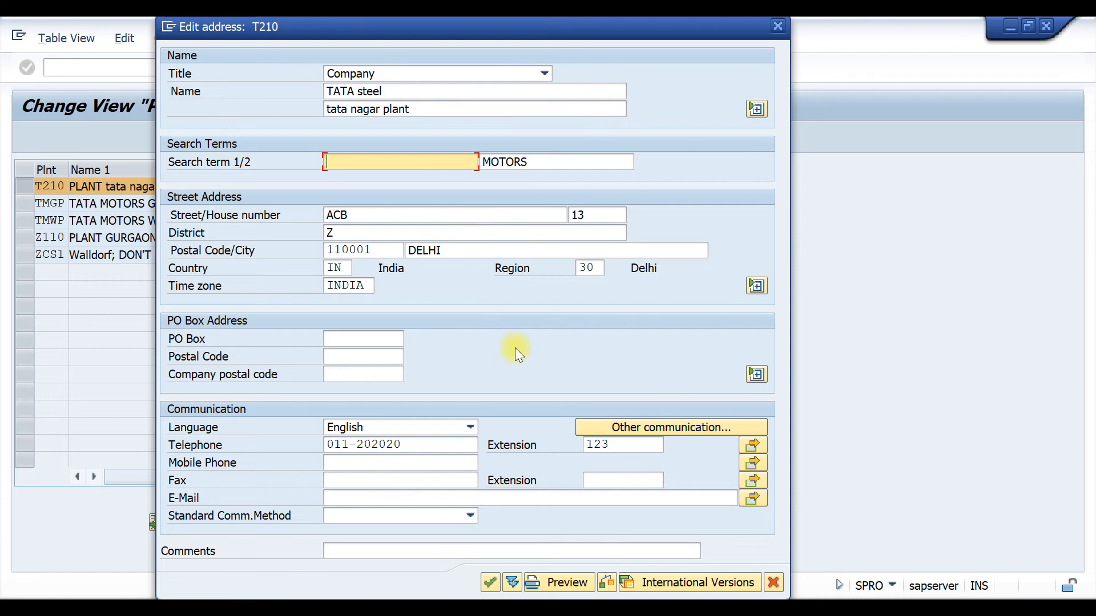
{"action": "type", "text": "tata"}
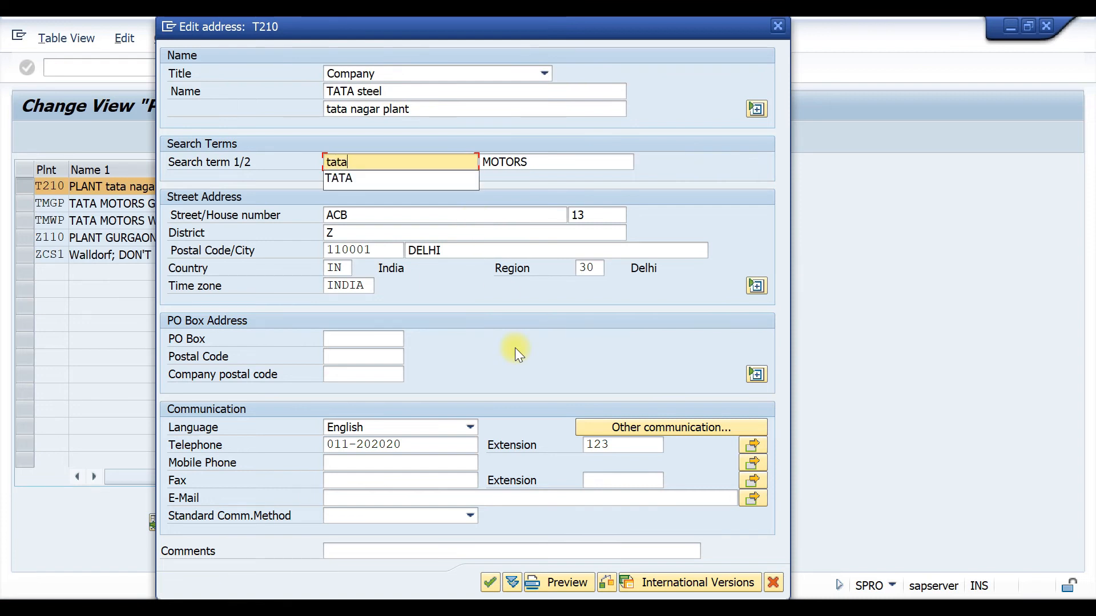
{"action": "type", "text": "nagar"}
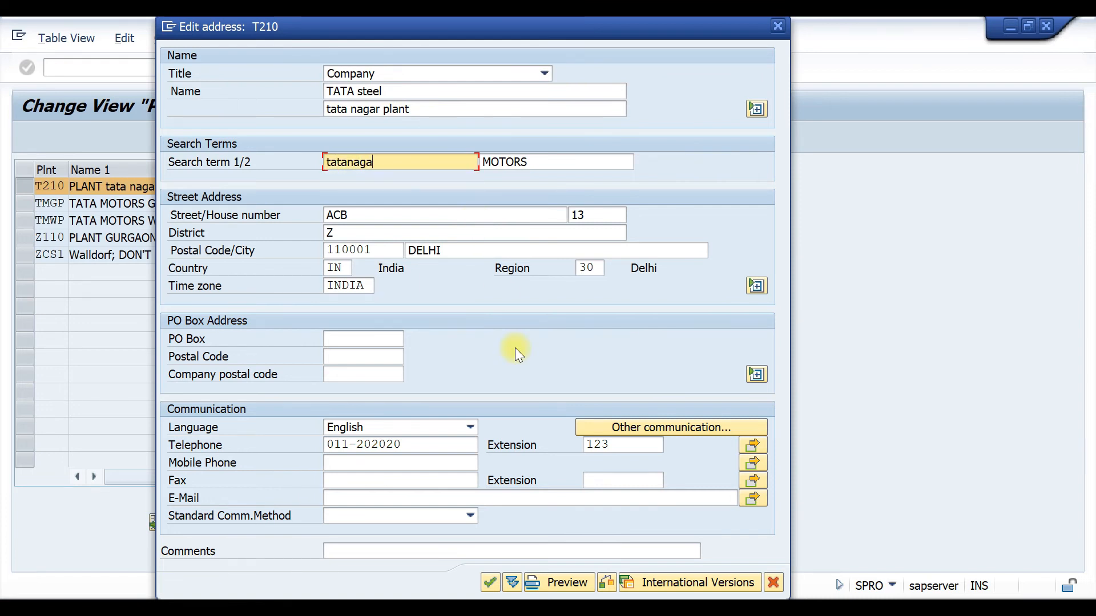
Step: Replace the second search term of the T210 address with "STEEL"
{"action": "left_click", "coordinate": [563, 163]}
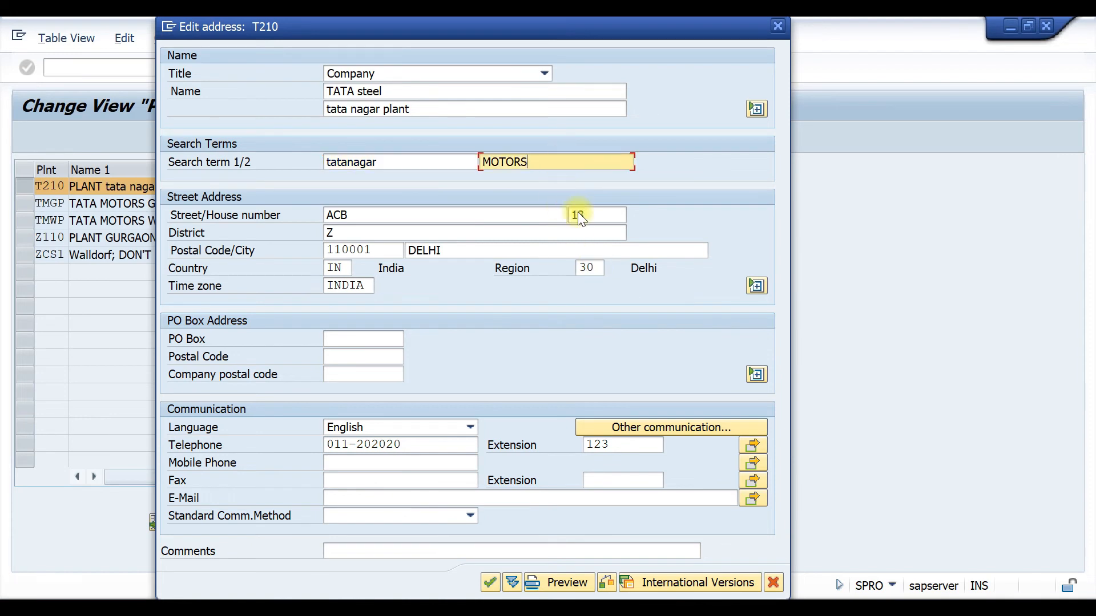
{"action": "key", "text": "BackSpace"}
{"action": "key", "text": "BackSpace"}
{"action": "key", "text": "BackSpace"}
{"action": "key", "text": "BackSpace"}
{"action": "key", "text": "BackSpace"}
{"action": "key", "text": "BackSpace"}
{"action": "type", "text": "stel"}
{"action": "key", "text": "BackSpace"}
{"action": "type", "text": "e"}
{"action": "key", "text": "Down"}
{"action": "key", "text": "Return"}
Step: Change the city in the T210 street address to "tata nagar"
{"action": "left_click", "coordinate": [457, 250]}
{"action": "key", "text": "BackSpace"}
{"action": "key", "text": "BackSpace"}
{"action": "key", "text": "BackSpace"}
{"action": "key", "text": "BackSpace"}
{"action": "key", "text": "BackSpace"}
{"action": "type", "text": "tata"}
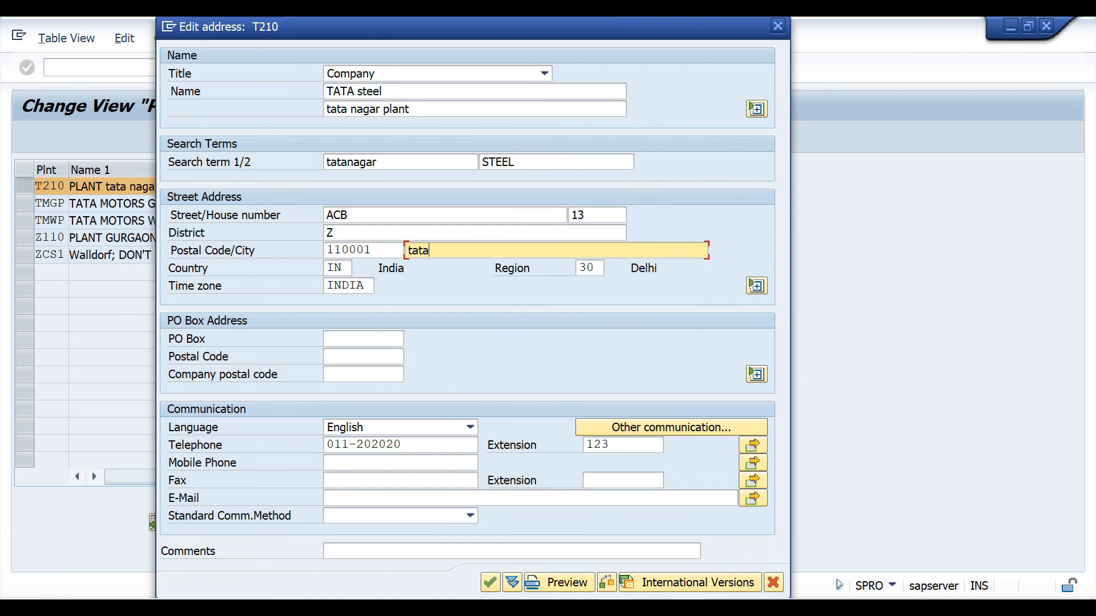
{"action": "type", "text": " nagar"}
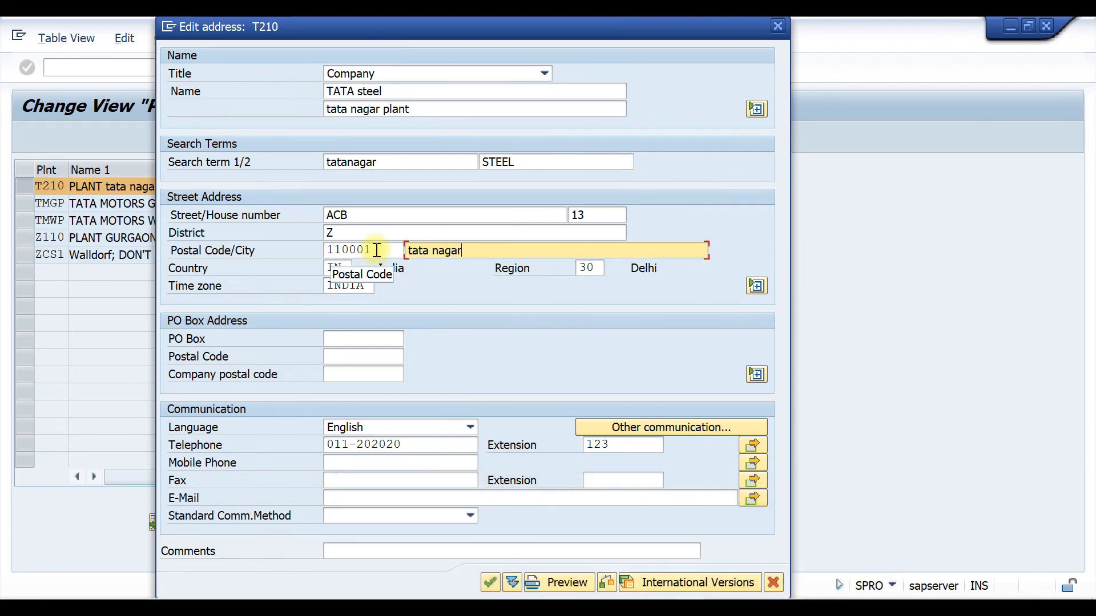
Step: Set the region of the T210 address to 25 (West Bengal) from the list of possible values and accept the address
{"action": "left_click", "coordinate": [595, 267]}
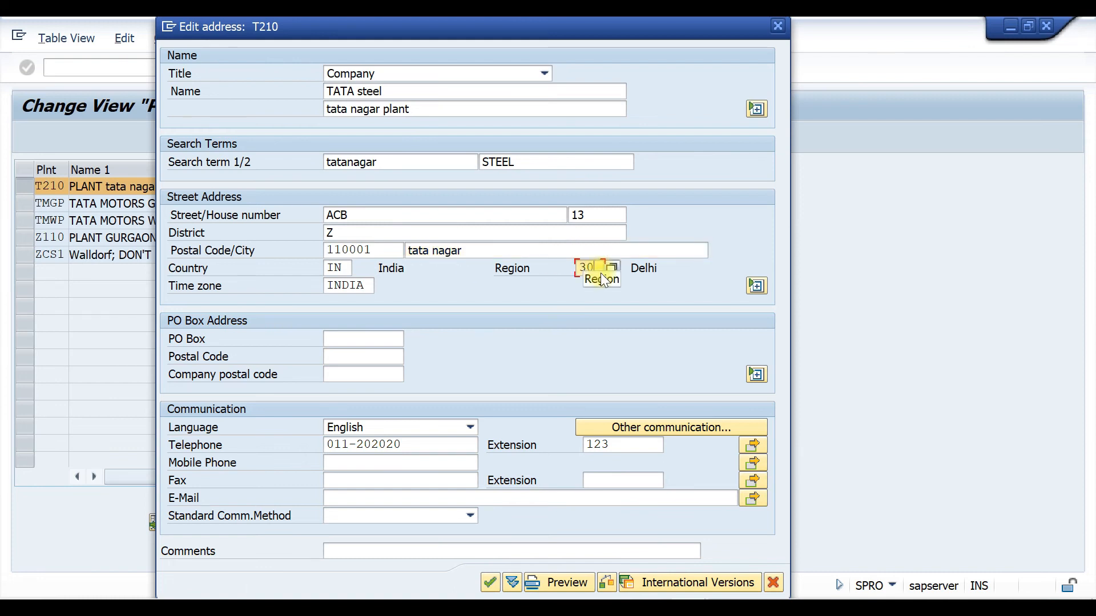
{"action": "left_click", "coordinate": [612, 268]}
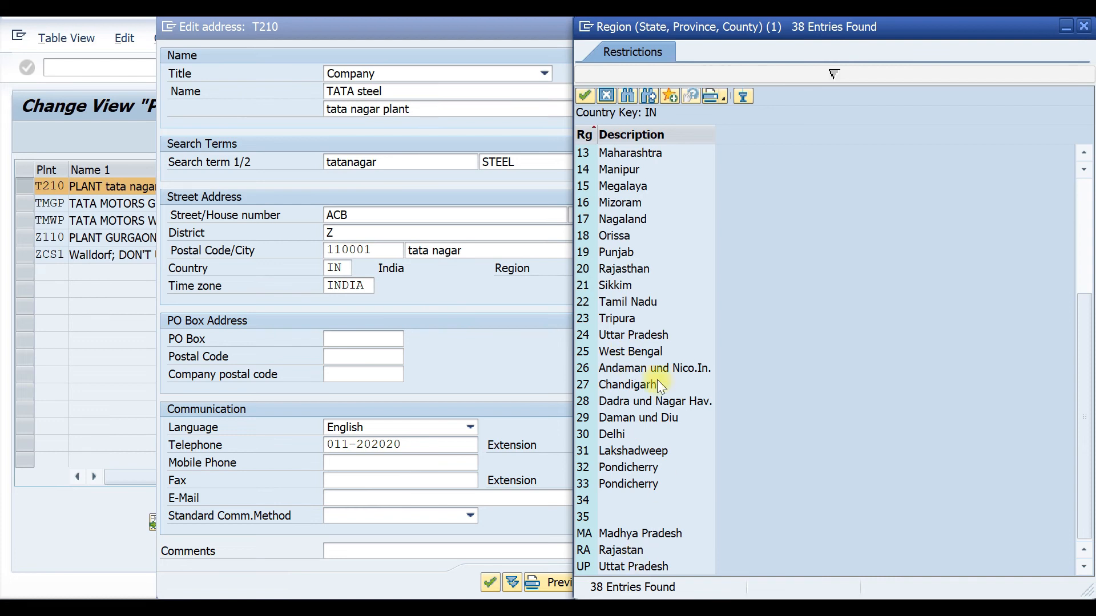
{"action": "left_click", "coordinate": [625, 351]}
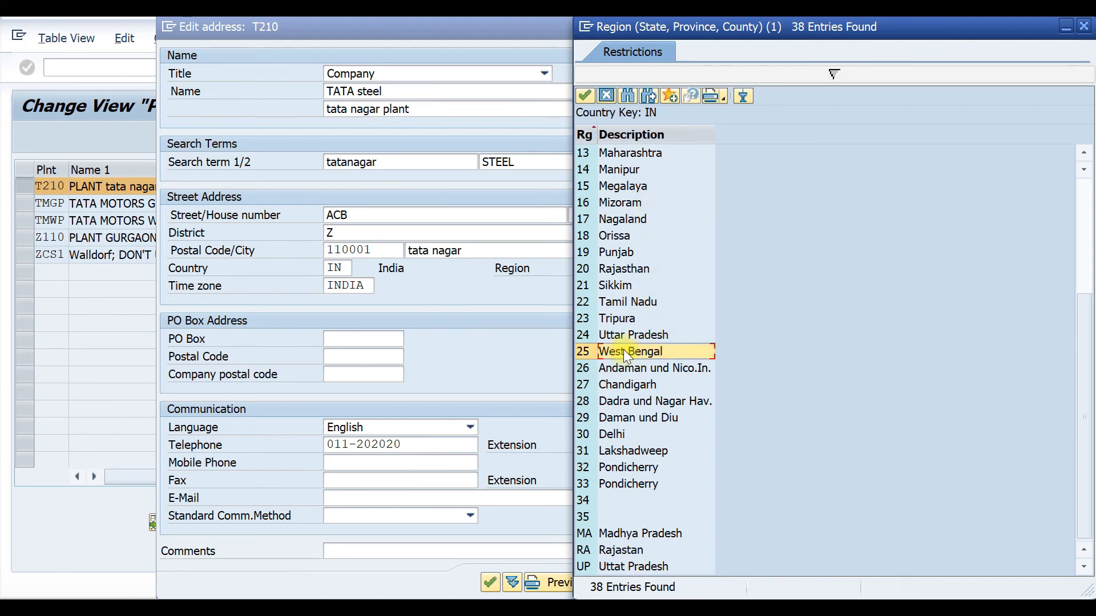
{"action": "key", "text": "Escape"}
{"action": "key", "text": "Escape"}
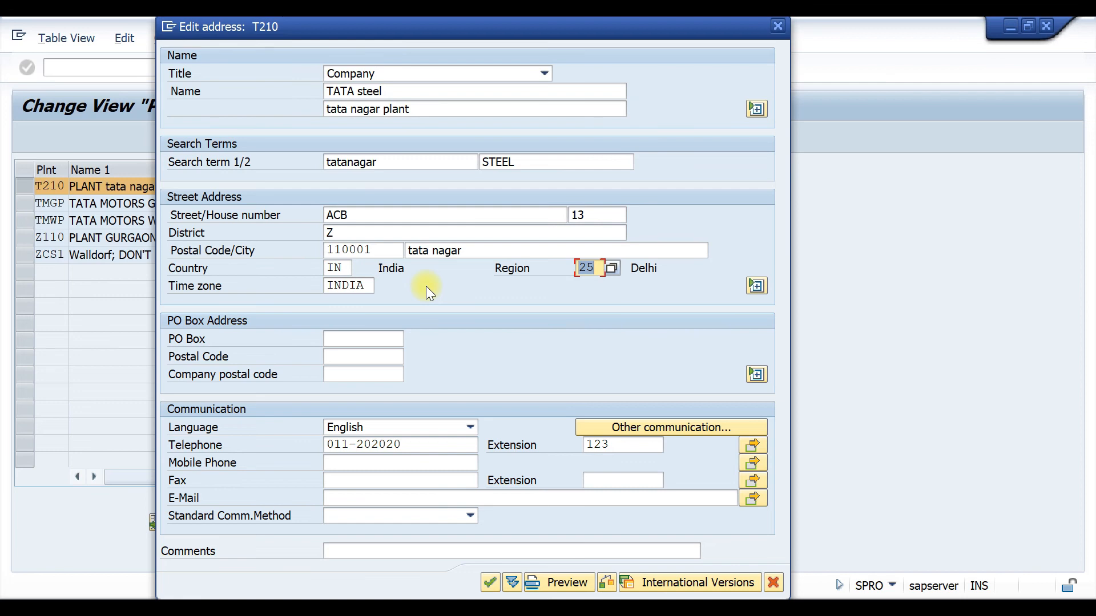
{"action": "key", "text": "Return"}
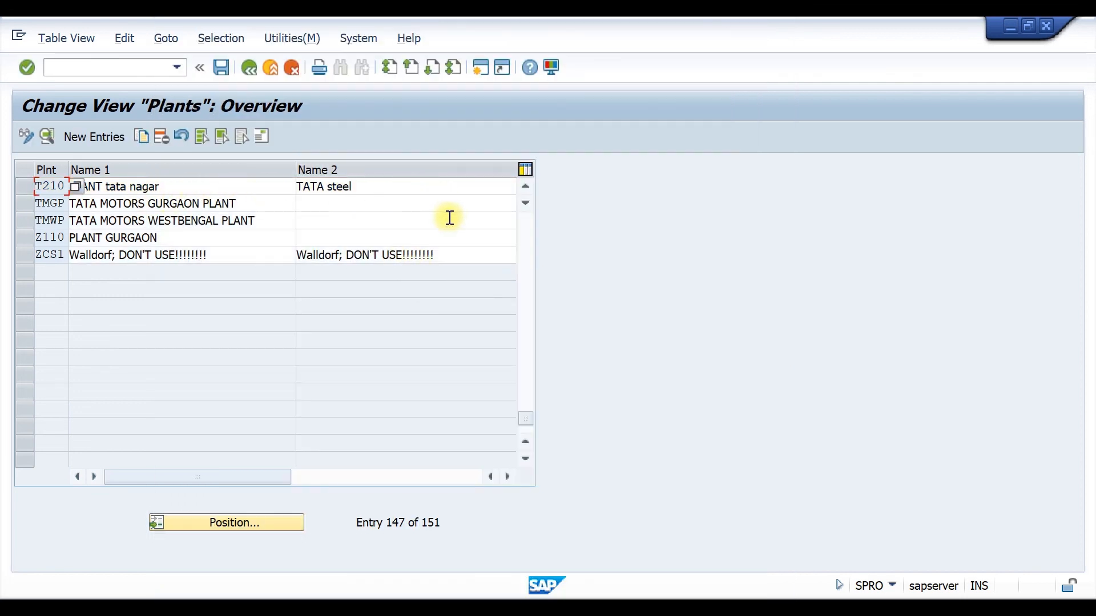
Step: Save the plant changes under the customizing request "tata group org str configuration" and return to the activity selection
{"action": "key", "text": "ctrl+s"}
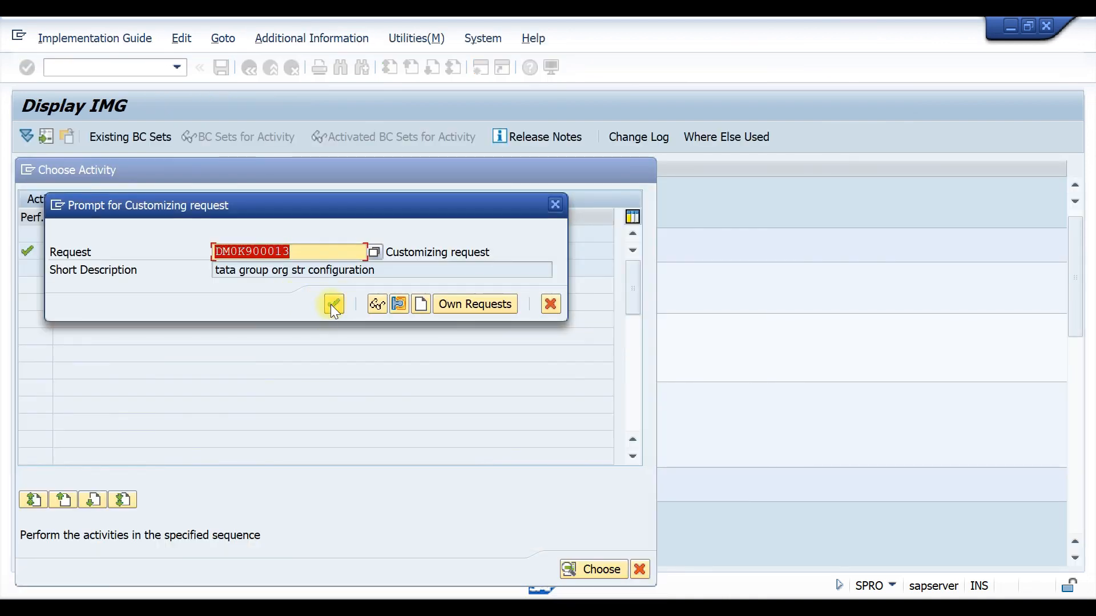
{"action": "left_click", "coordinate": [333, 304]}
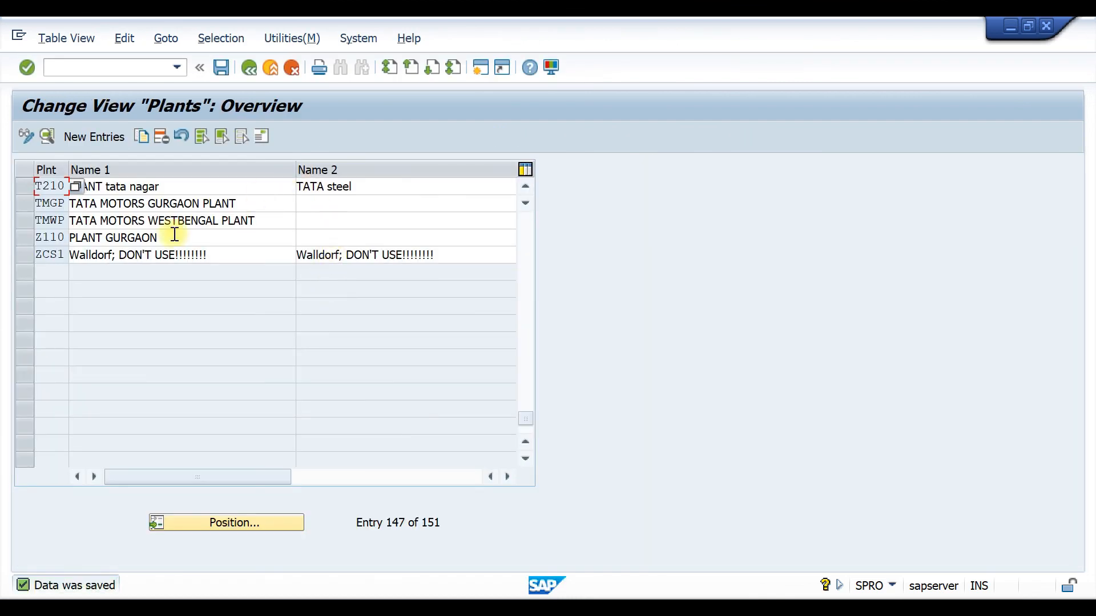
{"action": "left_click", "coordinate": [247, 68]}
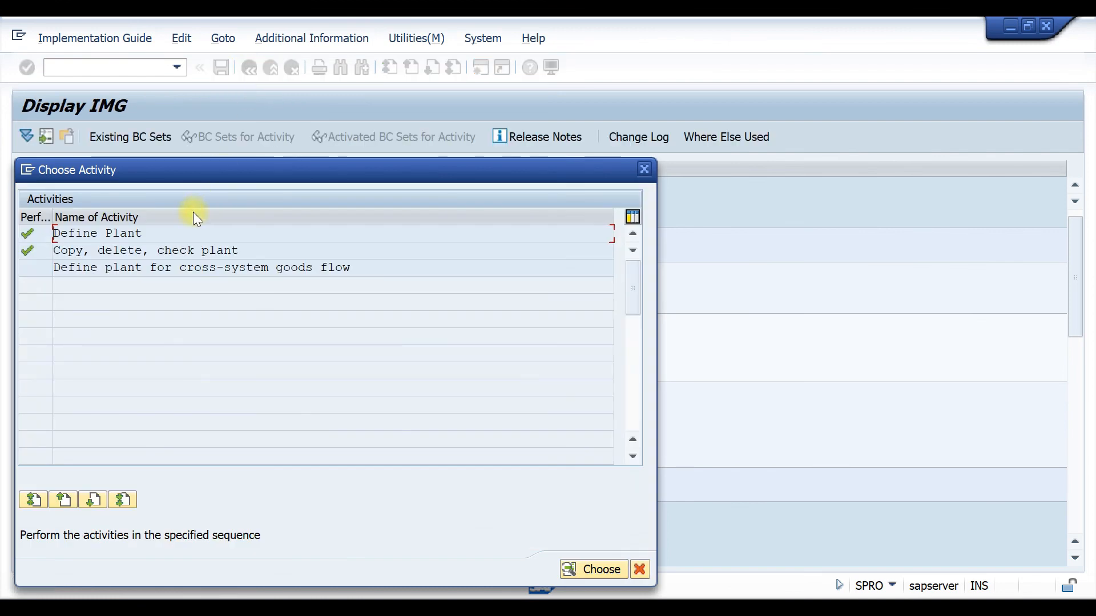